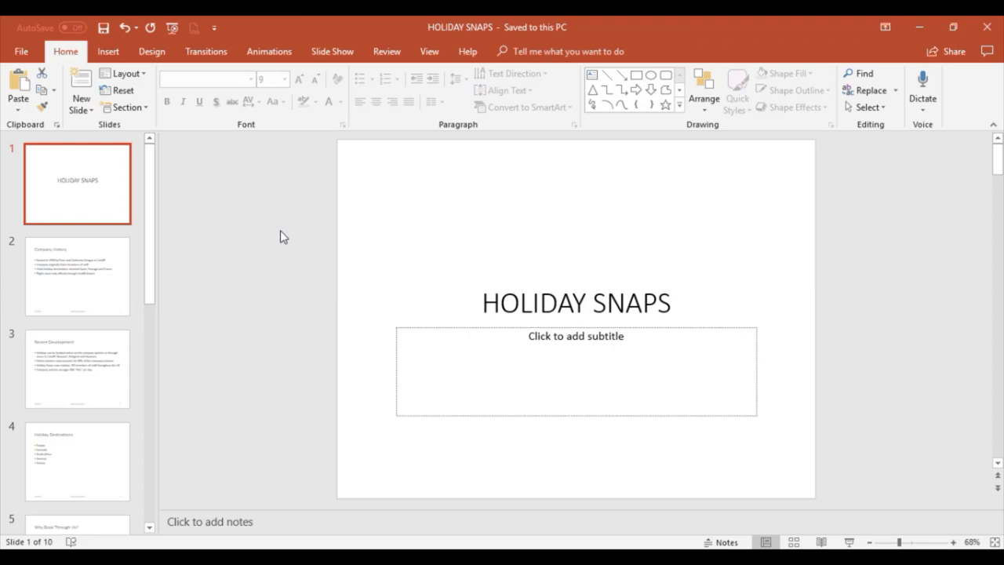
- Insert the Holiday Snaps Logo picture and drag it to the title slide's top-right corner
{"action": "left_click", "coordinate": [115, 55]}
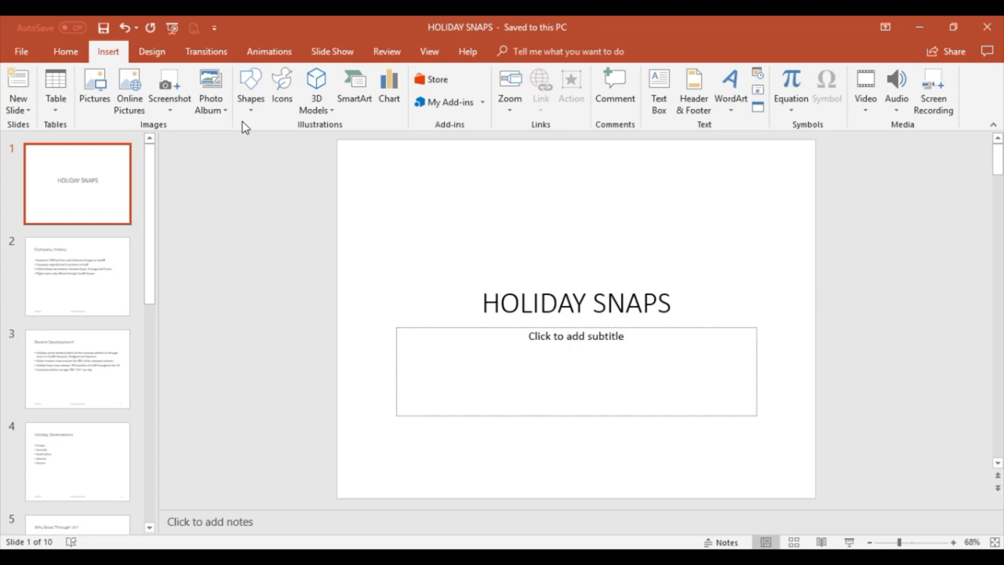
{"action": "left_click", "coordinate": [94, 86]}
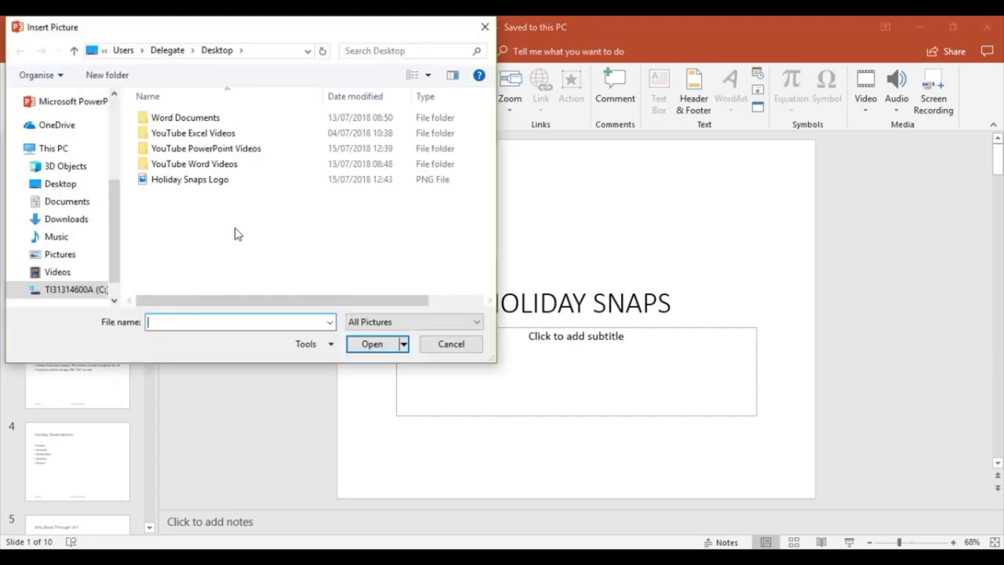
{"action": "left_click", "coordinate": [188, 179]}
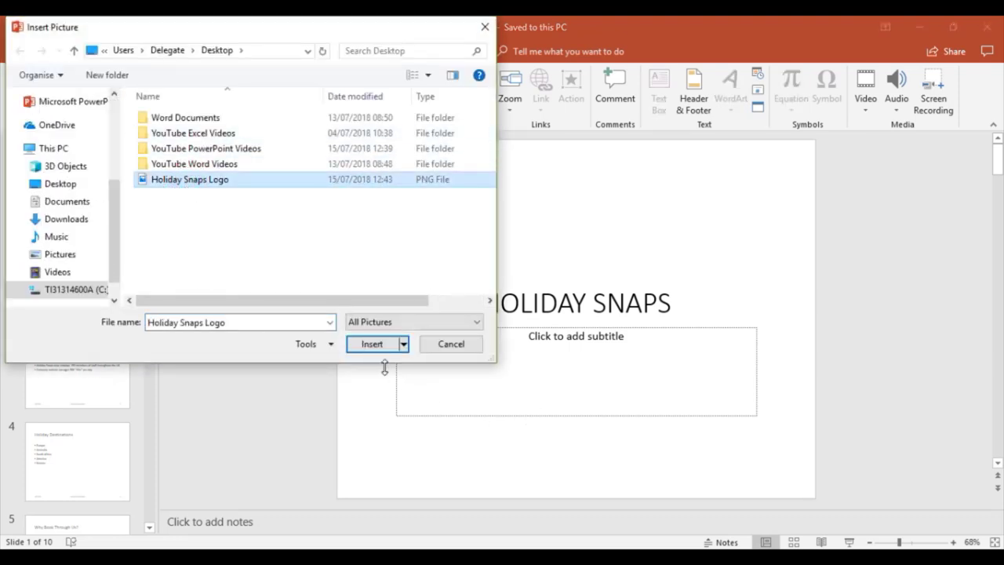
{"action": "left_click", "coordinate": [370, 344]}
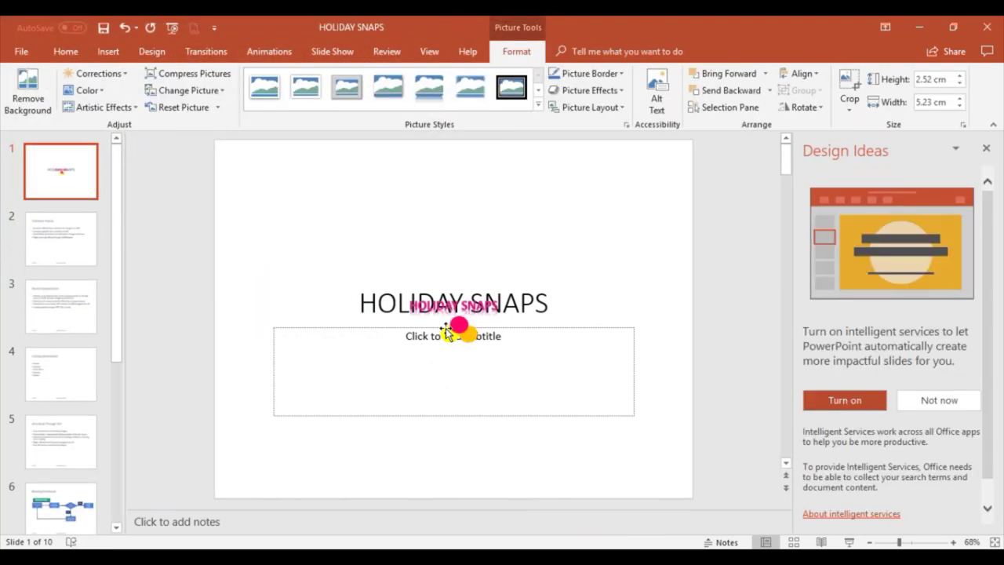
{"action": "left_click_drag", "start_coordinate": [454, 327], "coordinate": [623, 179]}
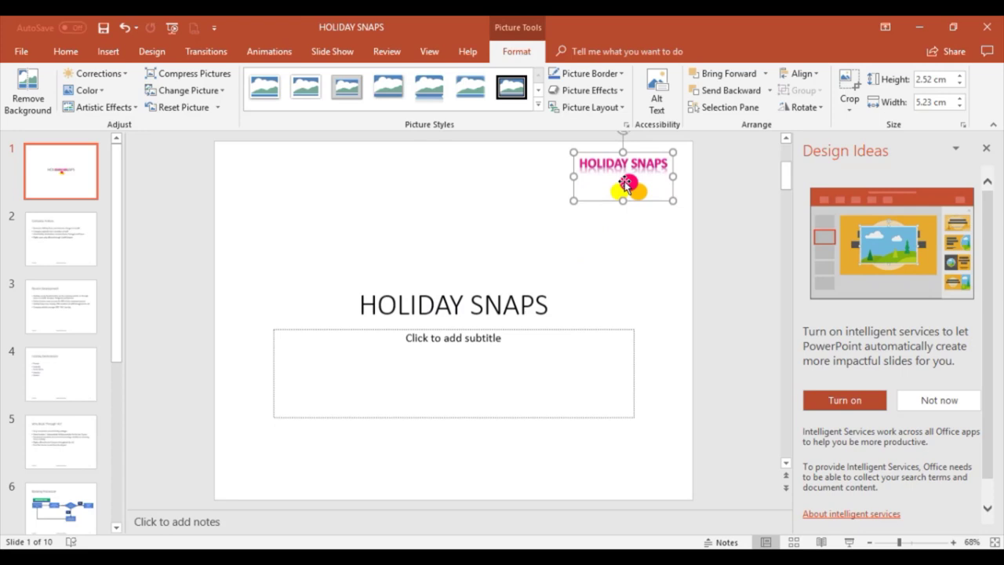
{"action": "left_click", "coordinate": [985, 148]}
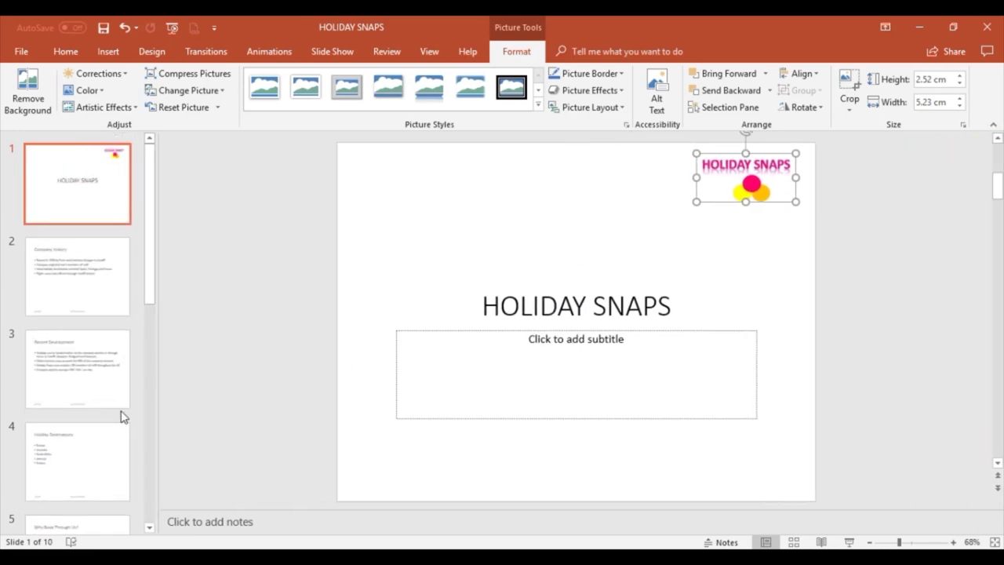
{"action": "left_click", "coordinate": [233, 323]}
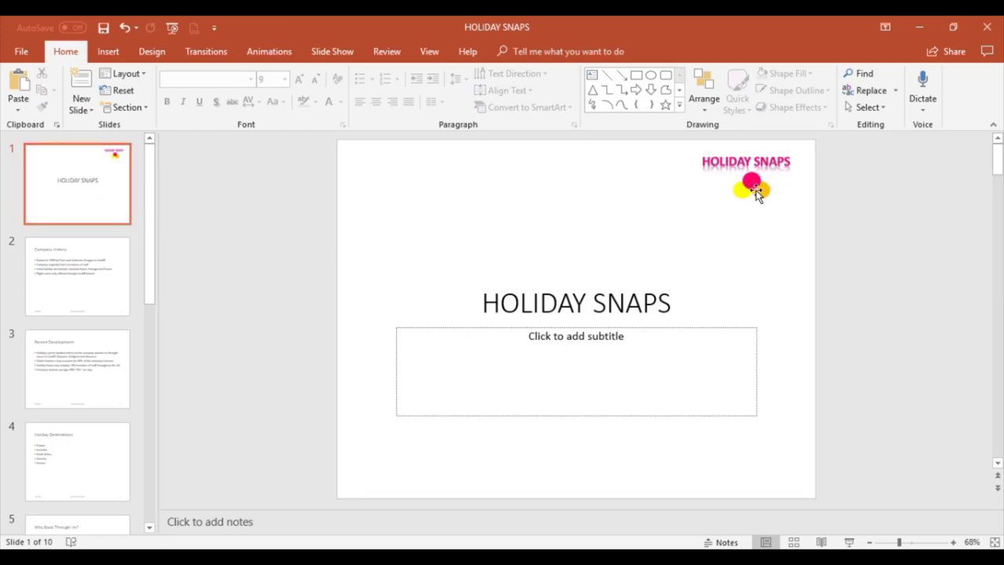
{"action": "left_click", "coordinate": [91, 262]}
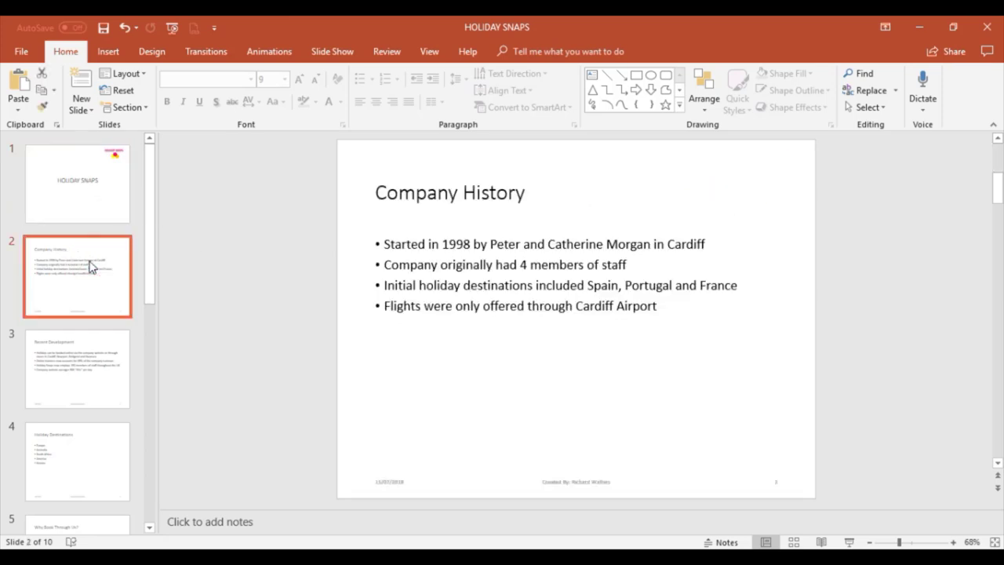
{"action": "left_click", "coordinate": [50, 381]}
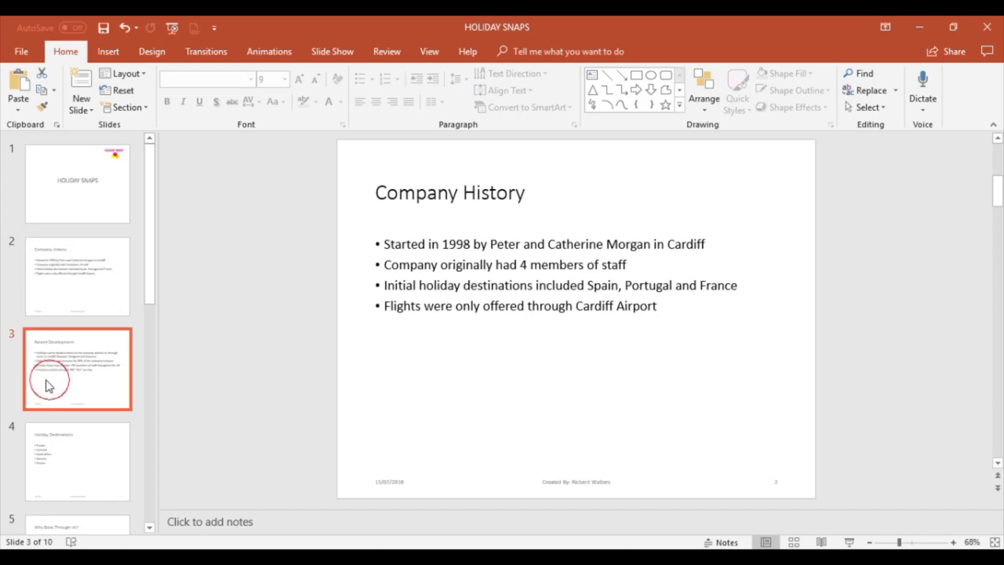
{"action": "left_click", "coordinate": [68, 452]}
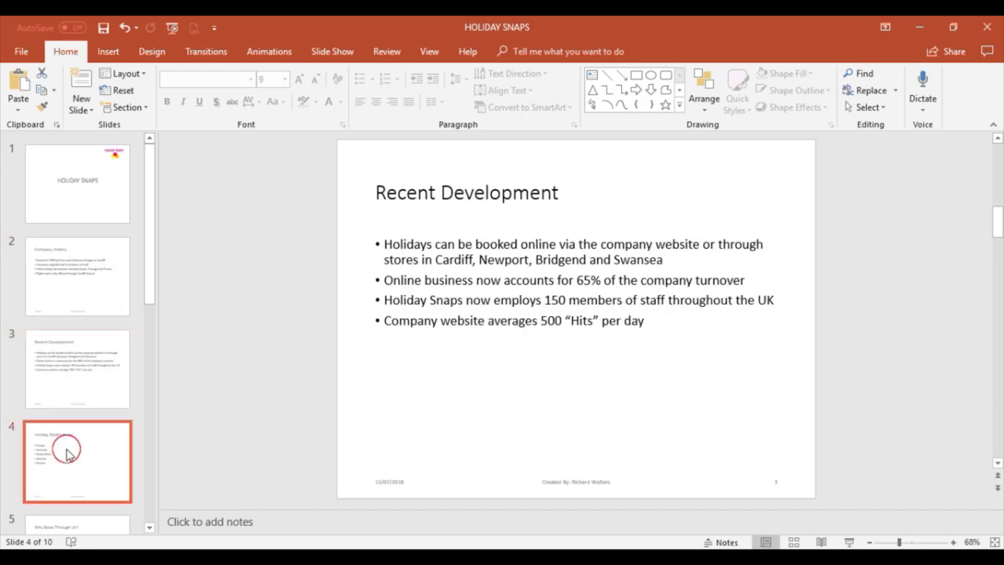
{"action": "left_click", "coordinate": [55, 209]}
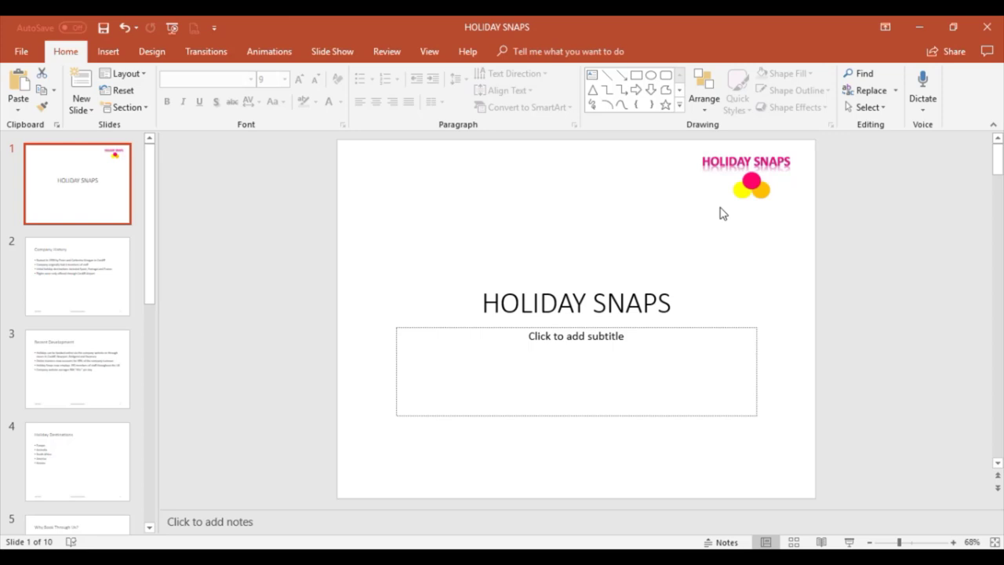
- Delete the title-slide logo, then inspect the master, Title Slide and Title and Content layouts
{"action": "left_click", "coordinate": [760, 168]}
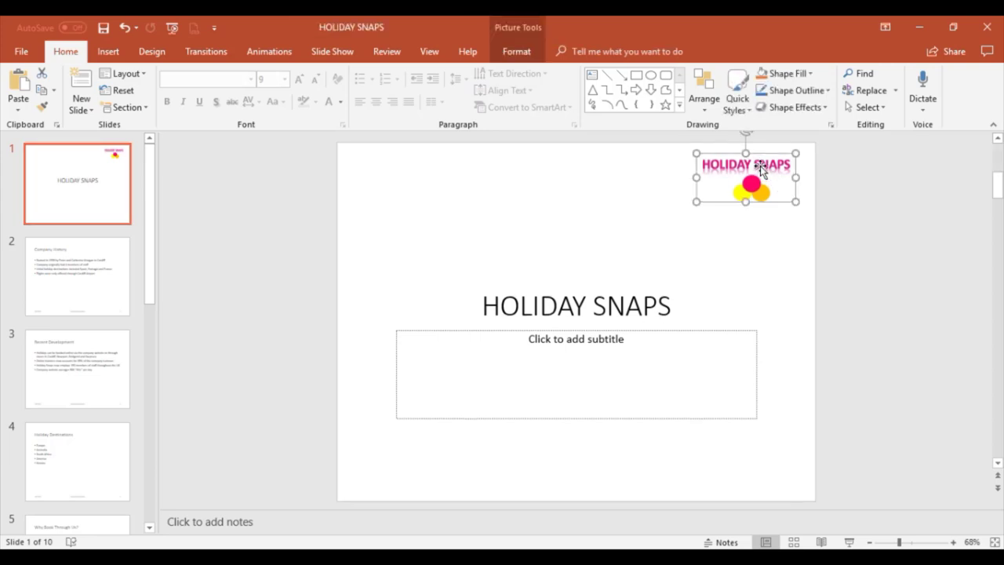
{"action": "key", "text": "Delete"}
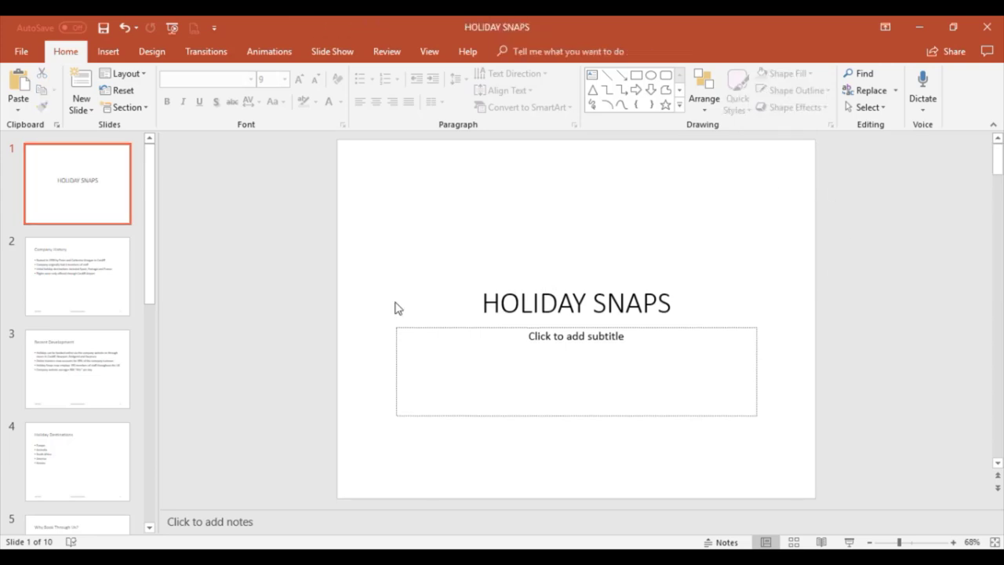
{"action": "left_click", "coordinate": [431, 49]}
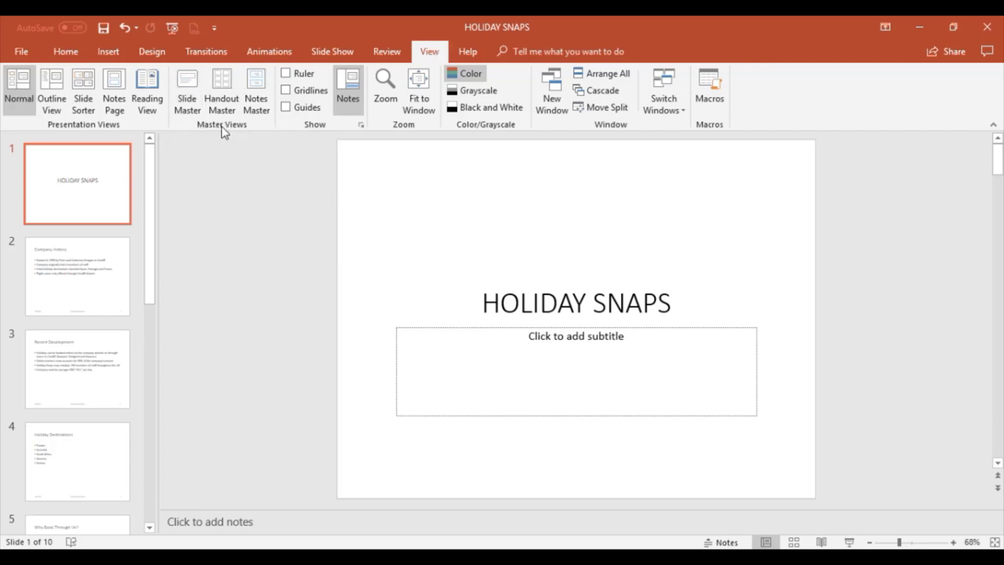
{"action": "left_click", "coordinate": [188, 88]}
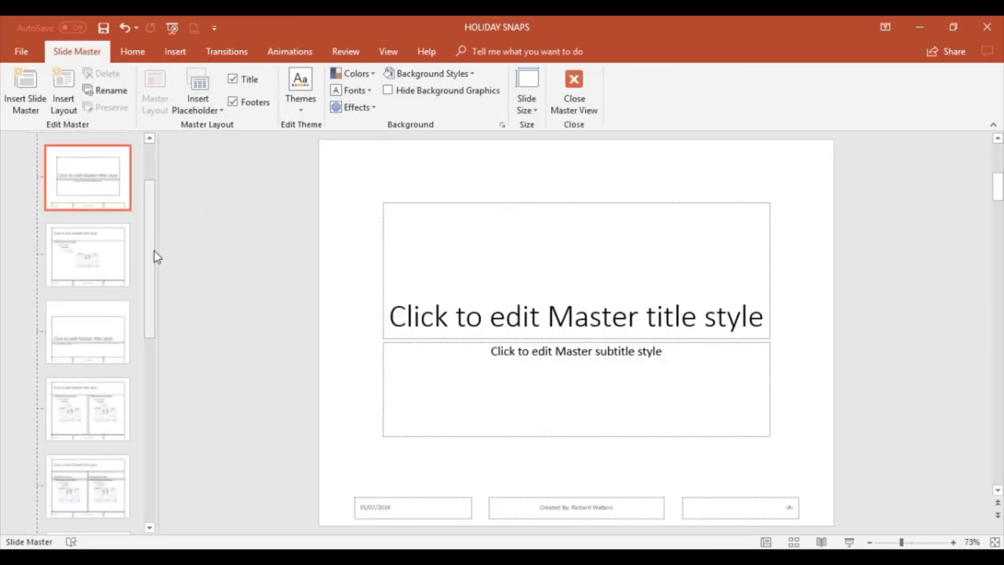
{"action": "scroll", "coordinate": [152, 251], "scroll_direction": "up", "scroll_amount": 3}
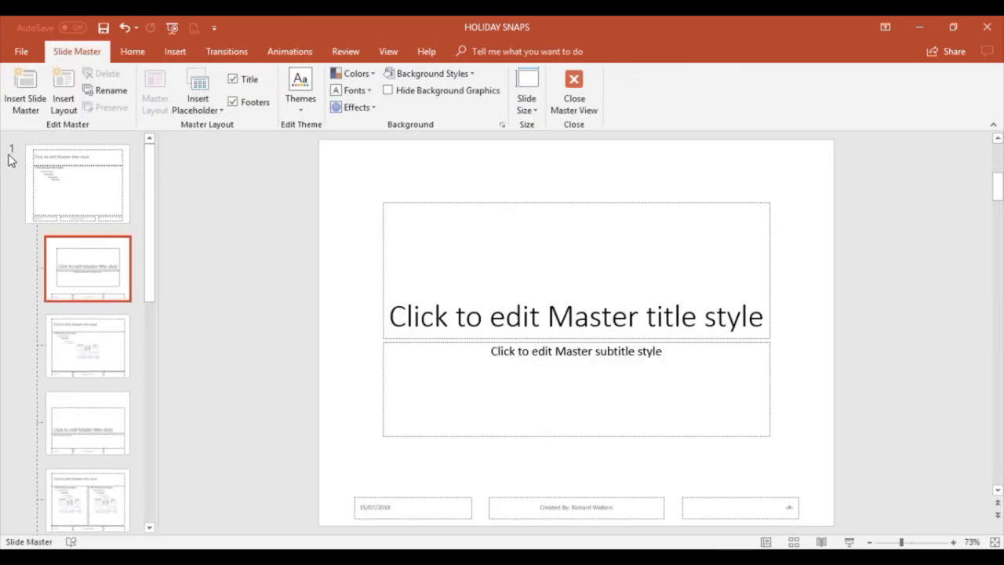
{"action": "left_click", "coordinate": [70, 166]}
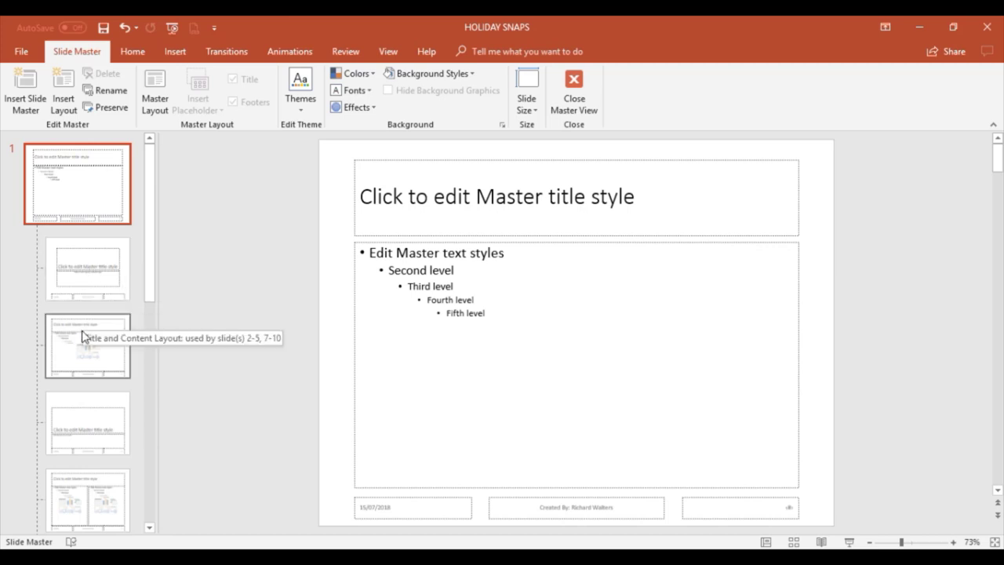
{"action": "left_click", "coordinate": [100, 277]}
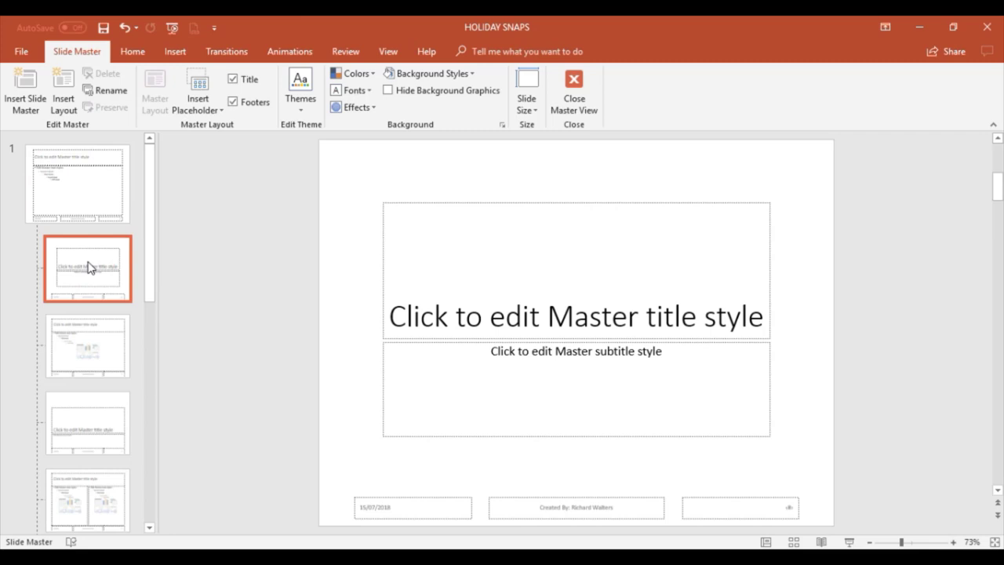
{"action": "left_click", "coordinate": [95, 356]}
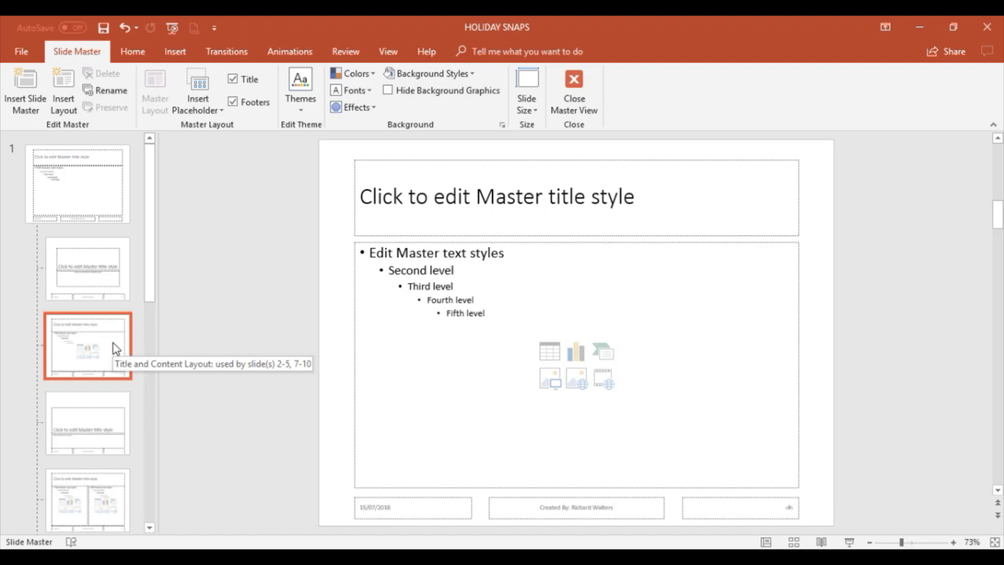
- Close Master View and look over the slide layout gallery
{"action": "left_click", "coordinate": [574, 86]}
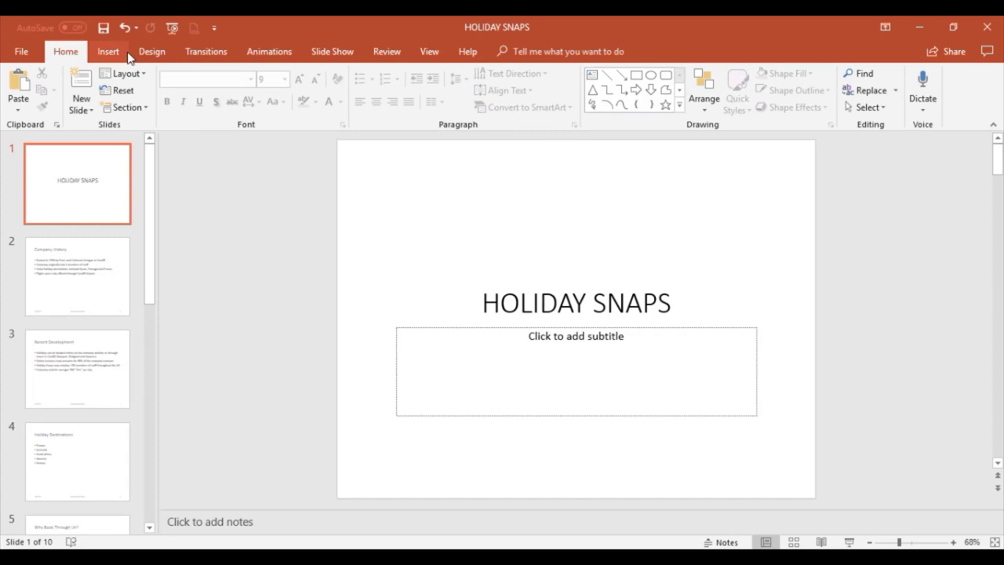
{"action": "left_click", "coordinate": [140, 73]}
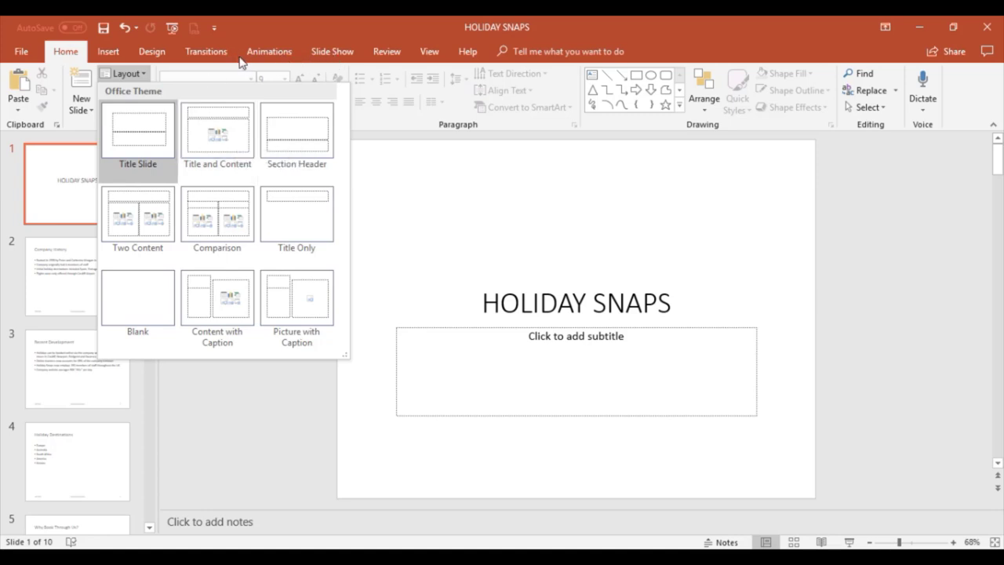
- Reopen Slide Master view and select the top-level slide master
{"action": "left_click", "coordinate": [429, 54]}
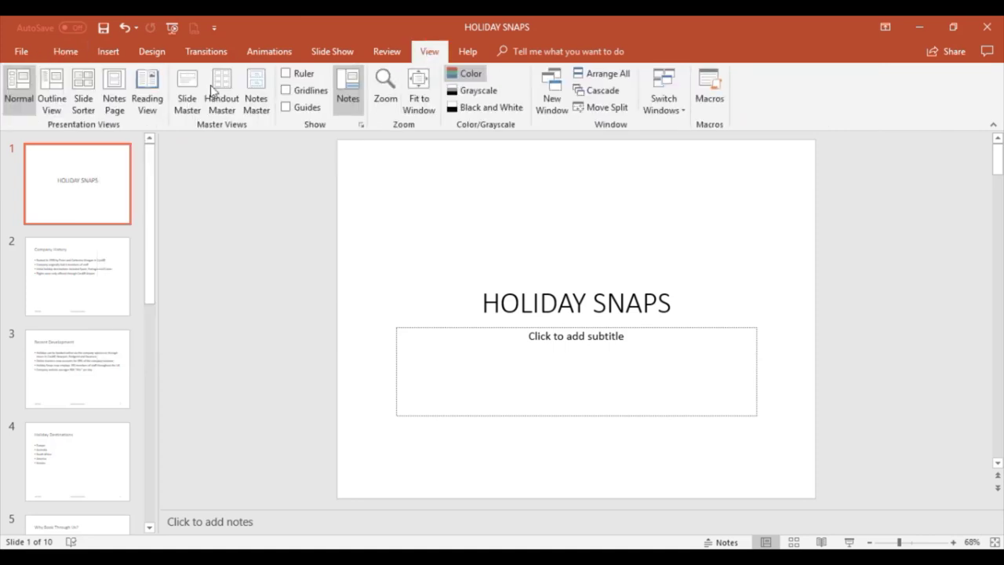
{"action": "left_click", "coordinate": [186, 90]}
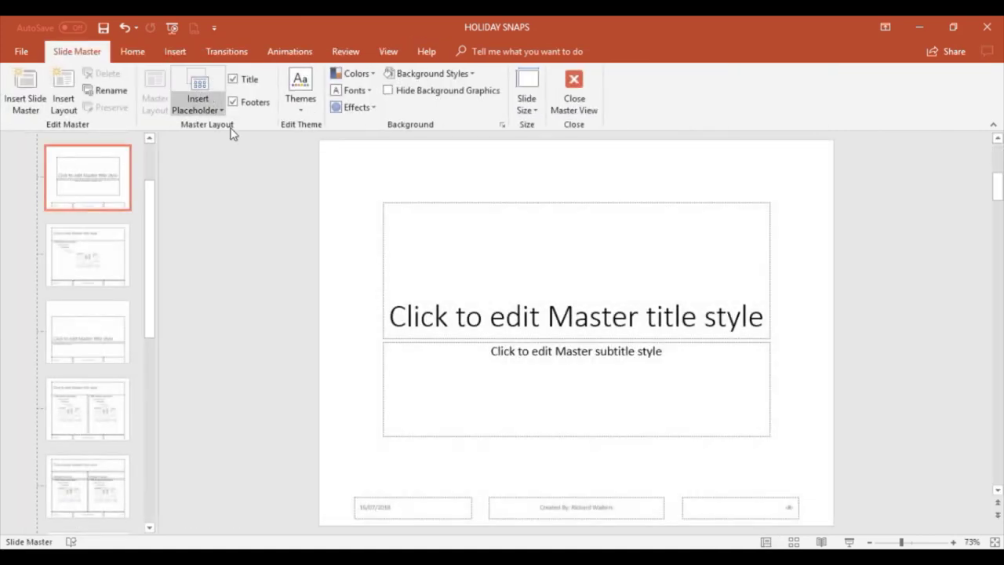
{"action": "left_click_drag", "start_coordinate": [152, 228], "coordinate": [168, 168]}
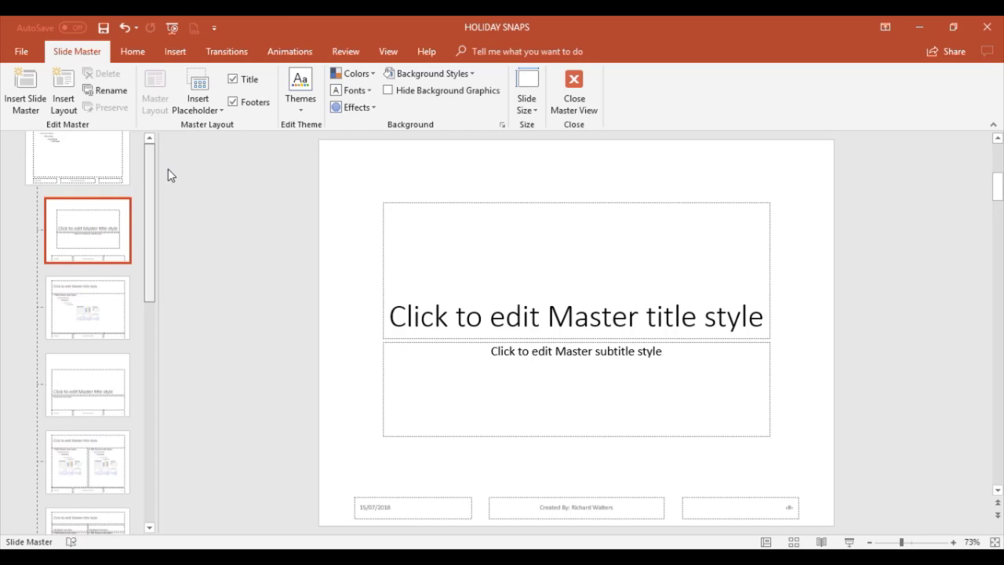
{"action": "left_click", "coordinate": [113, 168]}
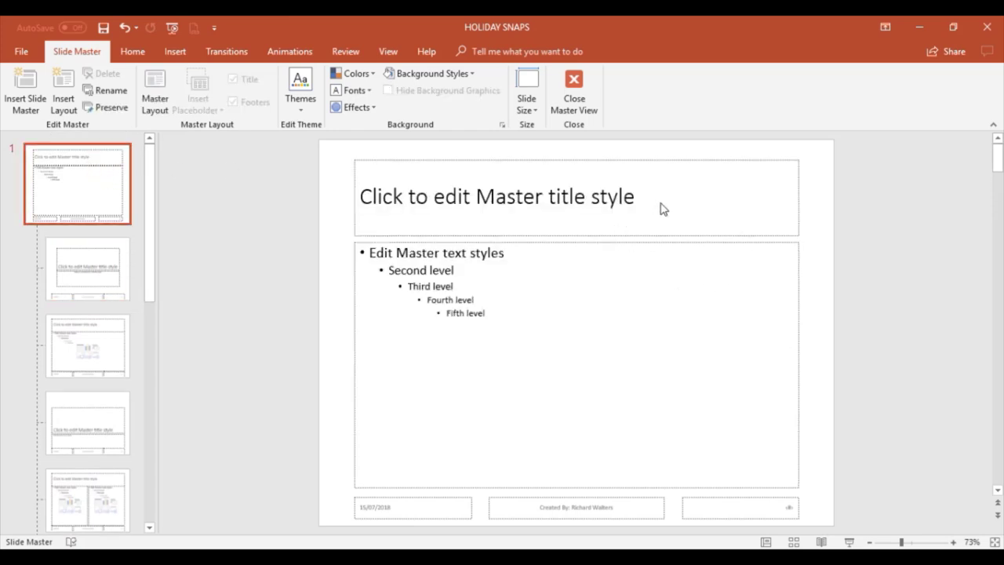
- Insert the Holiday Snaps Logo top-right on the master, enlarged to 3.02 × 6.26 cm
{"action": "left_click", "coordinate": [175, 53]}
{"action": "left_click", "coordinate": [95, 88]}
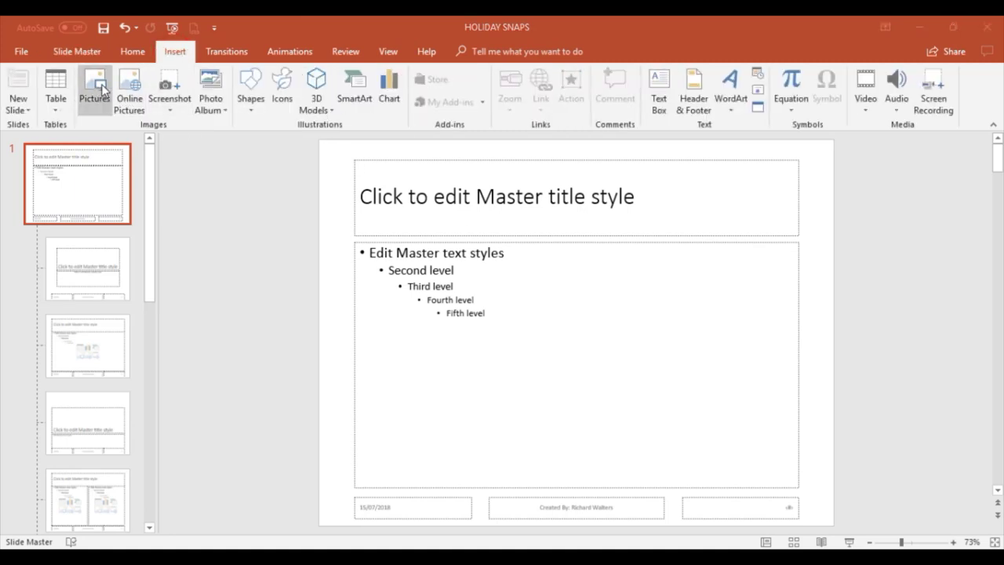
{"action": "left_click", "coordinate": [174, 180]}
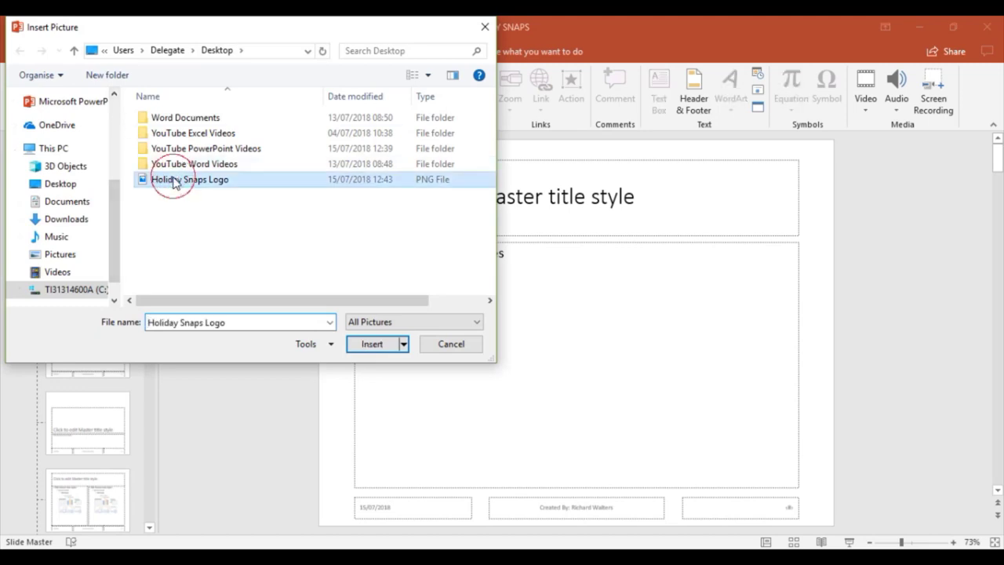
{"action": "left_click", "coordinate": [372, 345]}
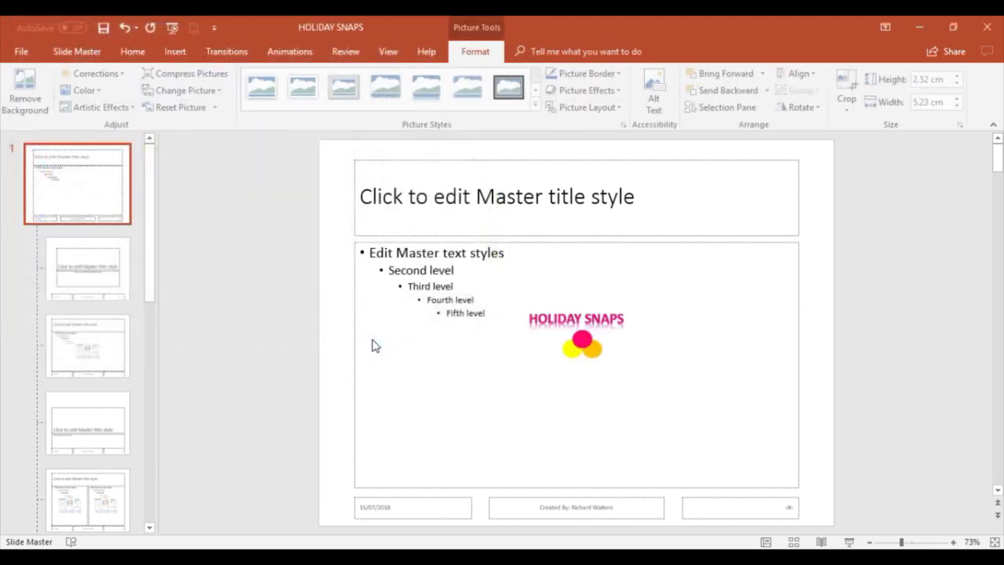
{"action": "left_click_drag", "start_coordinate": [587, 322], "coordinate": [788, 156]}
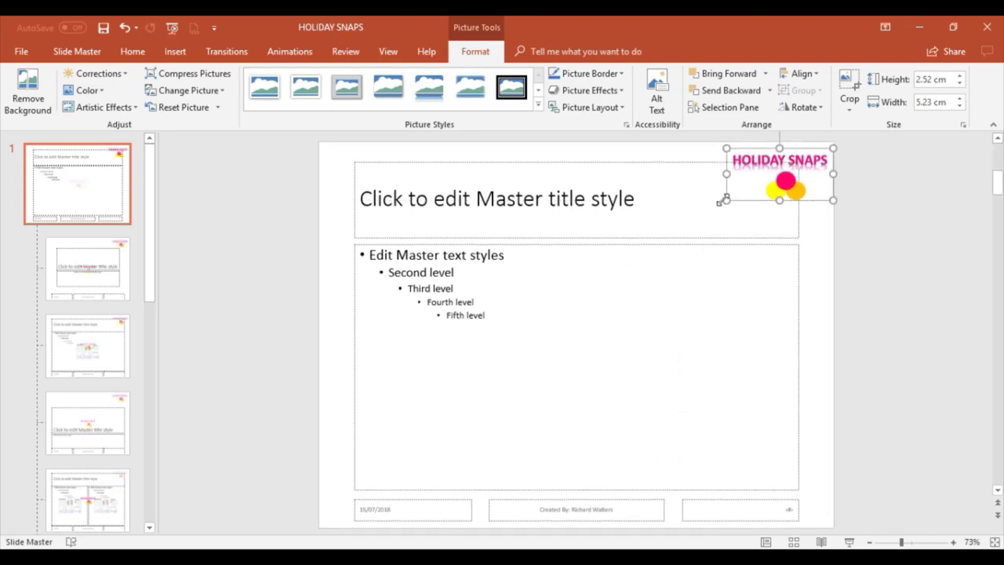
{"action": "left_click_drag", "start_coordinate": [727, 201], "coordinate": [705, 210]}
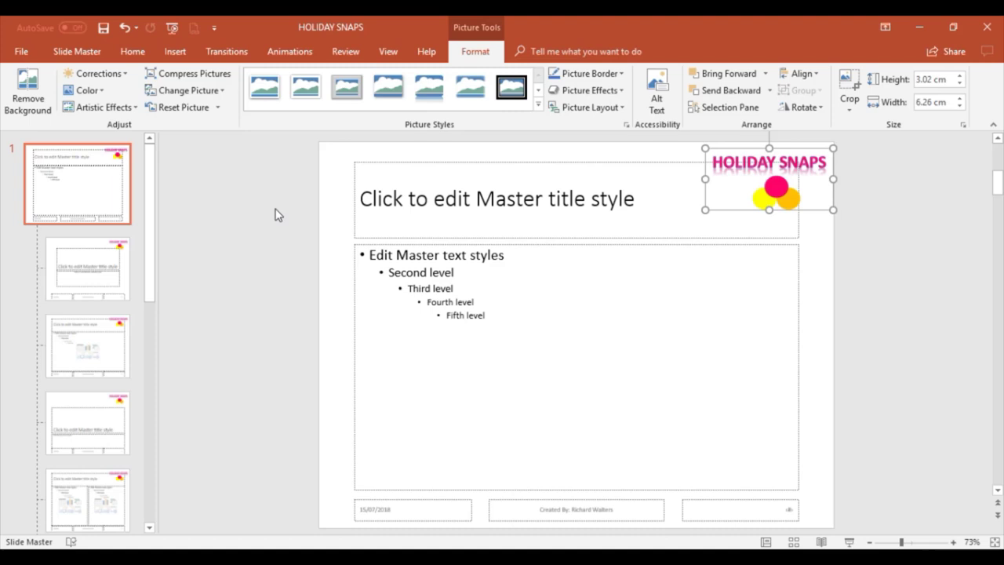
- Apply the Retrospect theme from the Slide Master Themes list and reselect the top master
{"action": "left_click", "coordinate": [80, 54]}
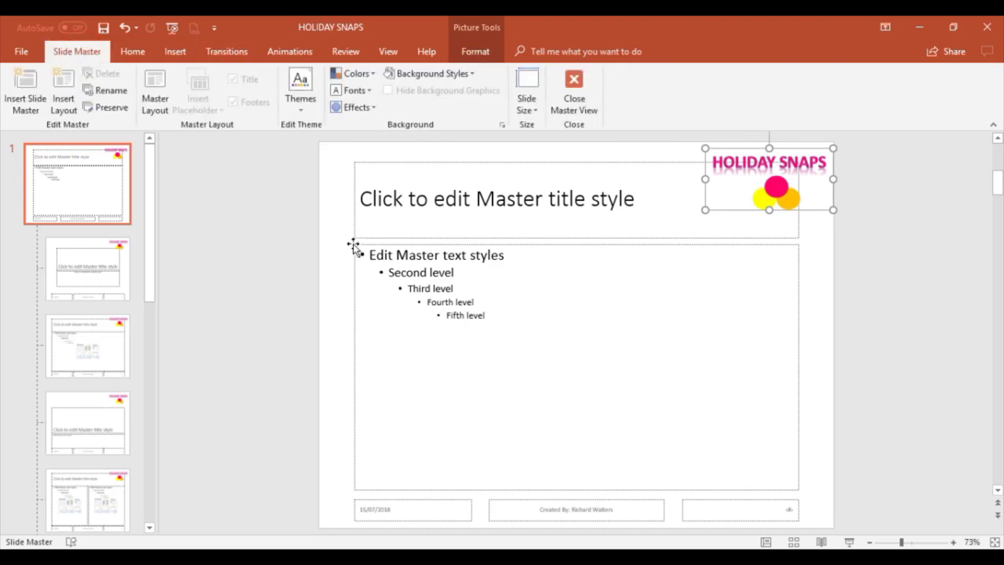
{"action": "left_click", "coordinate": [301, 110]}
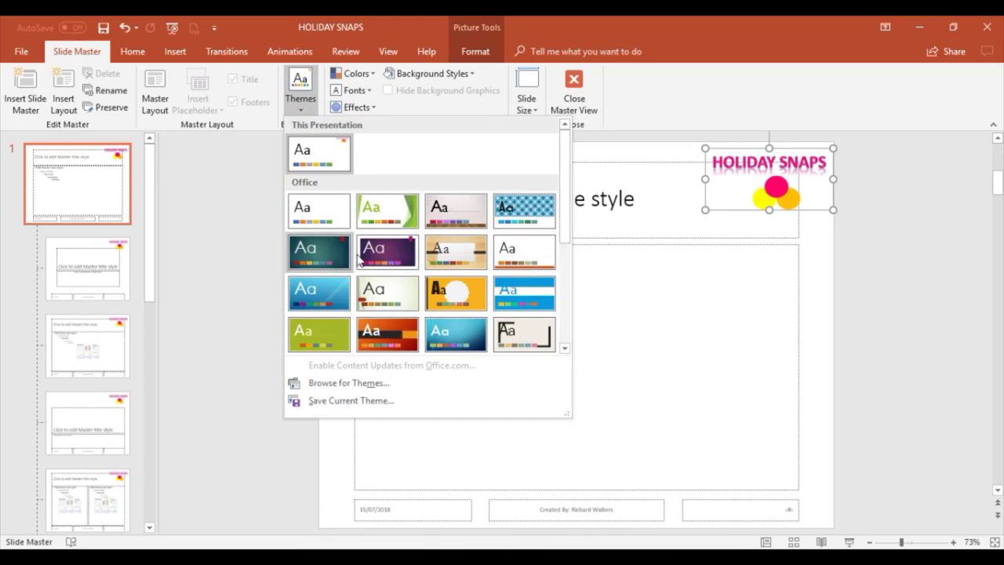
{"action": "left_click", "coordinate": [533, 263]}
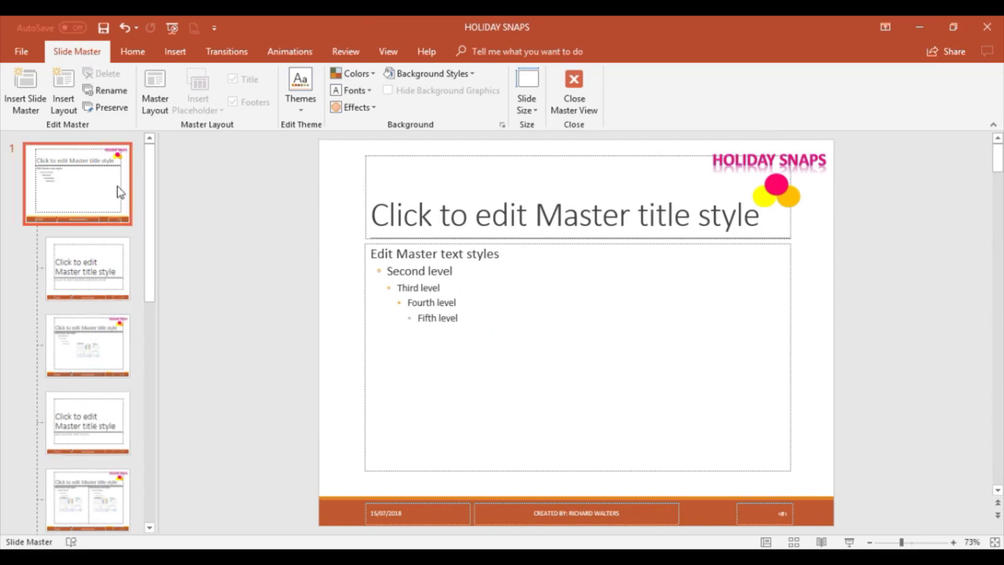
{"action": "left_click", "coordinate": [97, 222]}
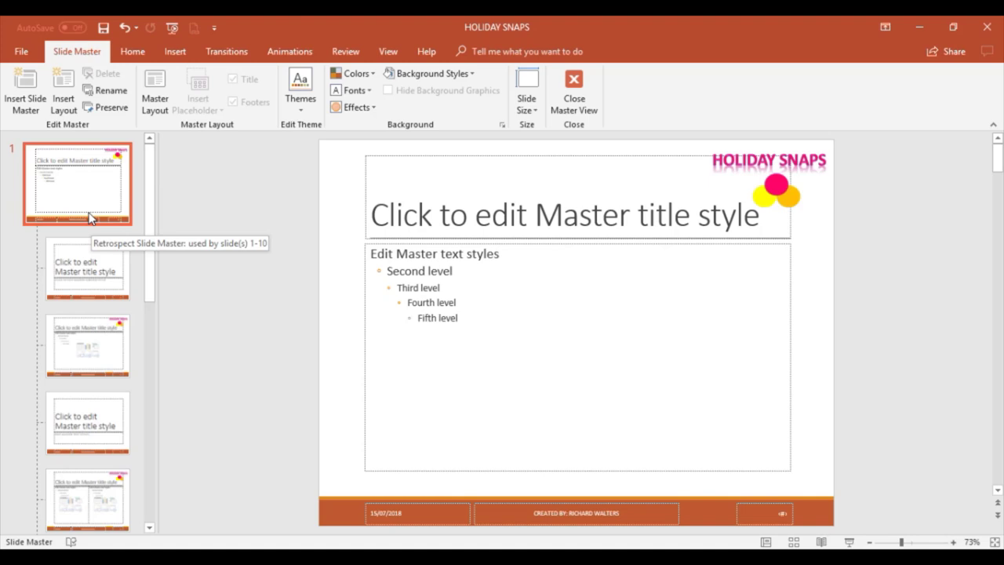
- Close Master View, check slides 2–10 show the logo, and review the title slide's layout
{"action": "left_click", "coordinate": [574, 81]}
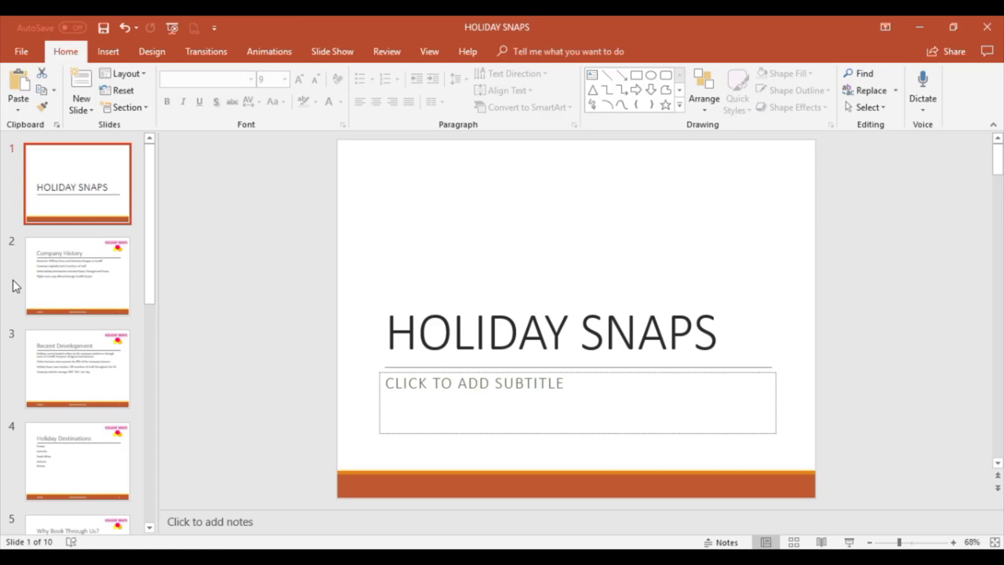
{"action": "scroll", "coordinate": [87, 416], "scroll_direction": "down", "scroll_amount": 3}
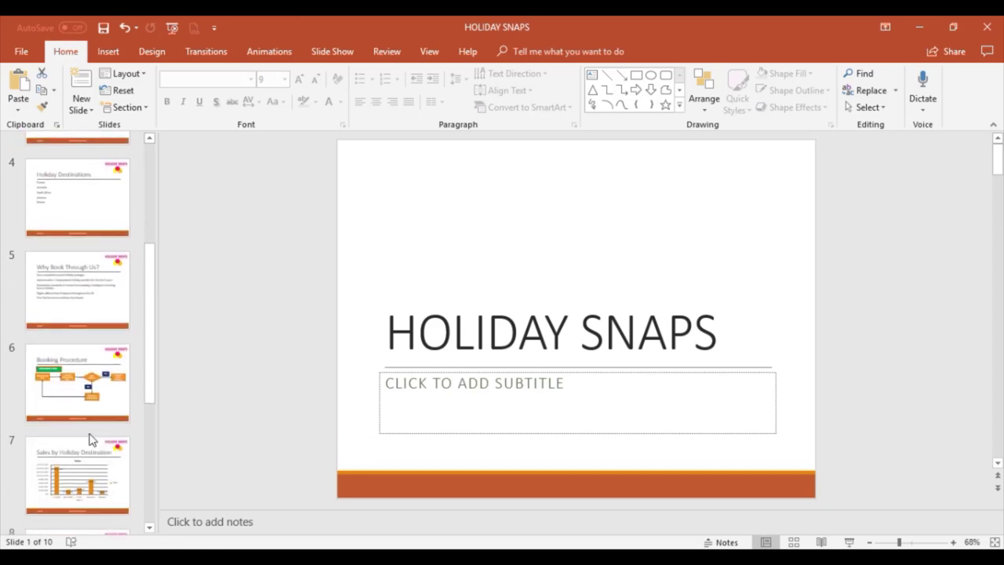
{"action": "scroll", "coordinate": [89, 439], "scroll_direction": "down", "scroll_amount": 3}
{"action": "scroll", "coordinate": [89, 431], "scroll_direction": "up", "scroll_amount": 1}
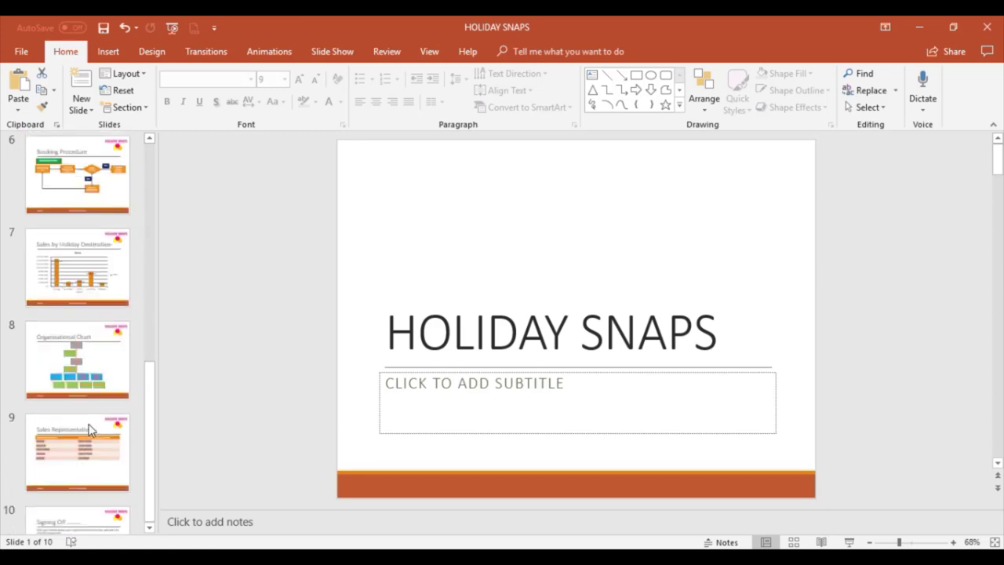
{"action": "scroll", "coordinate": [89, 423], "scroll_direction": "up", "scroll_amount": 6}
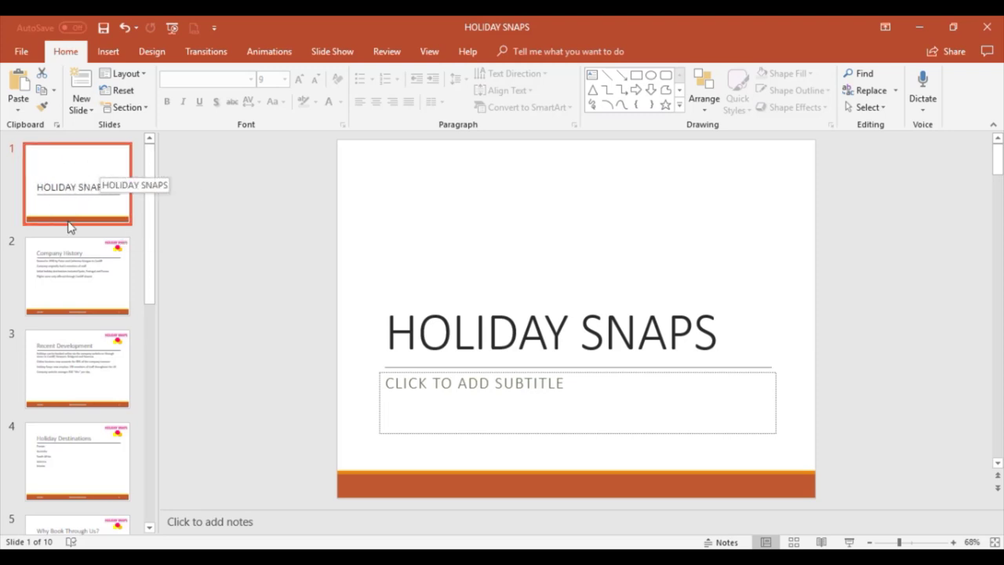
{"action": "scroll", "coordinate": [100, 452], "scroll_direction": "down", "scroll_amount": 3}
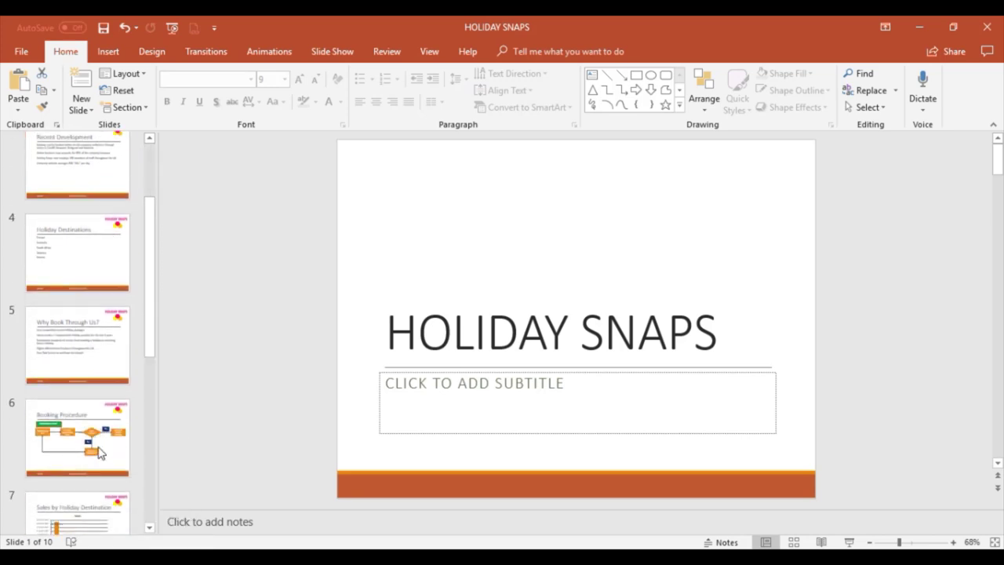
{"action": "scroll", "coordinate": [100, 452], "scroll_direction": "down", "scroll_amount": 5}
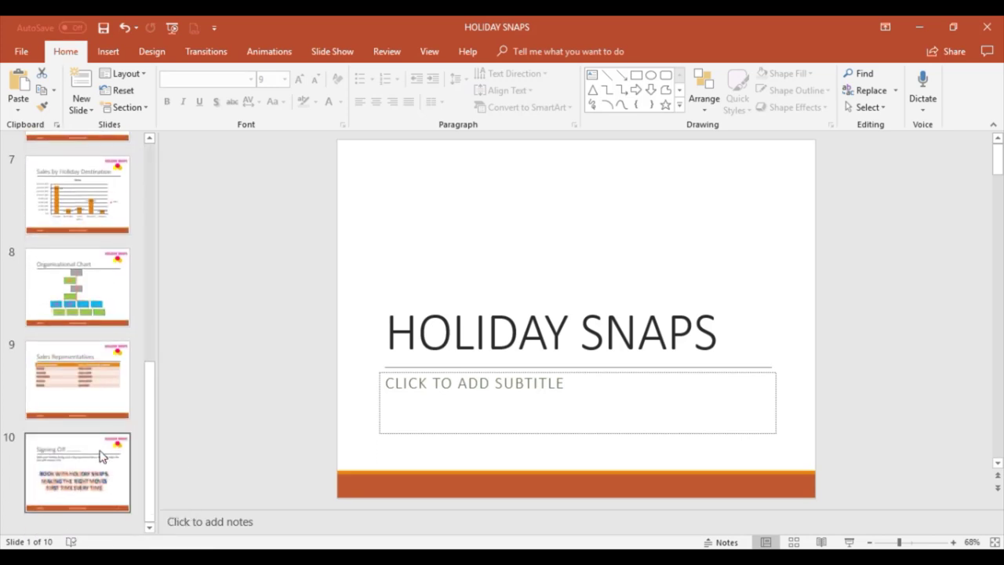
{"action": "scroll", "coordinate": [100, 452], "scroll_direction": "up", "scroll_amount": 5}
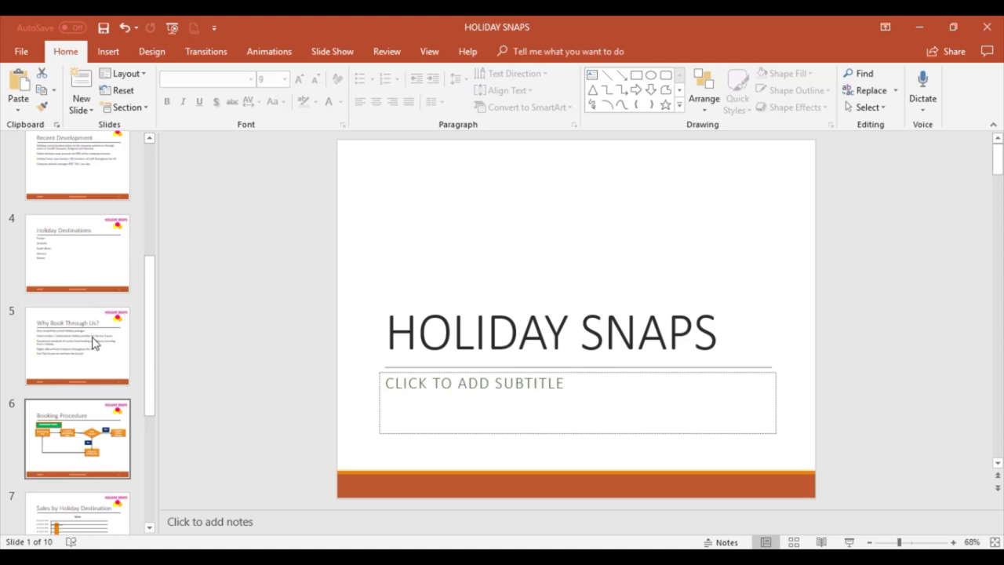
{"action": "scroll", "coordinate": [93, 341], "scroll_direction": "up", "scroll_amount": 3}
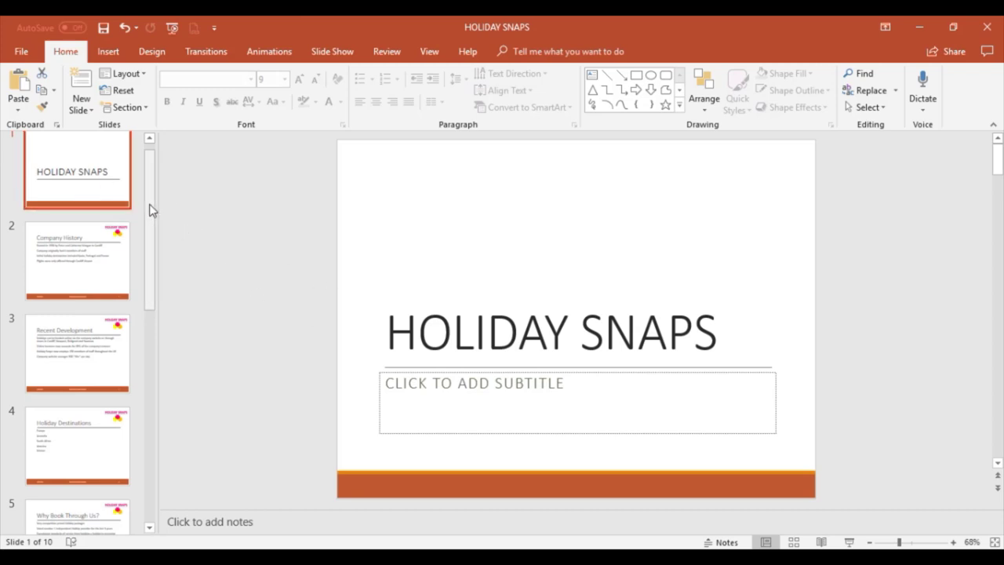
{"action": "scroll", "coordinate": [134, 163], "scroll_direction": "up", "scroll_amount": 1}
{"action": "left_click", "coordinate": [144, 78]}
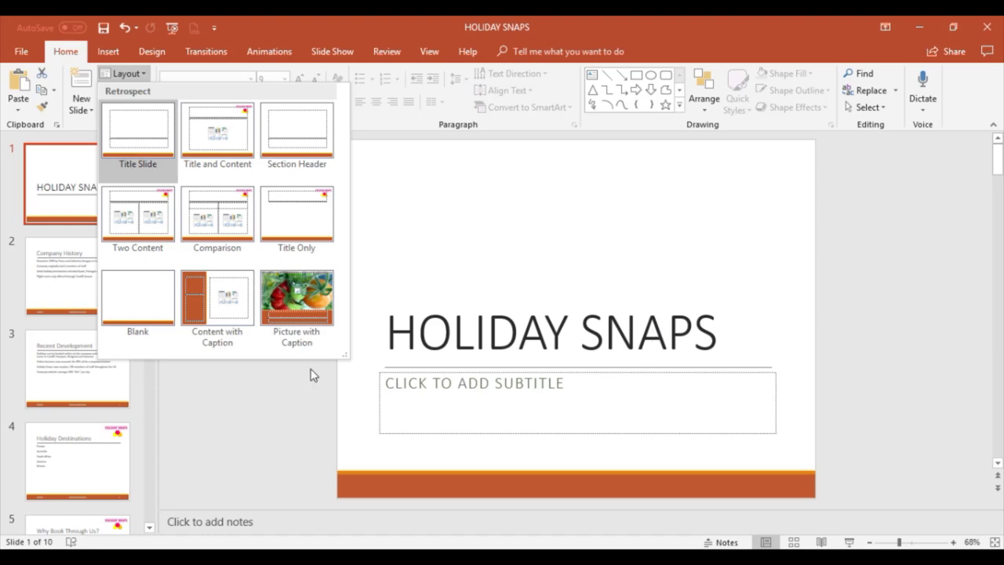
{"action": "left_click", "coordinate": [63, 174]}
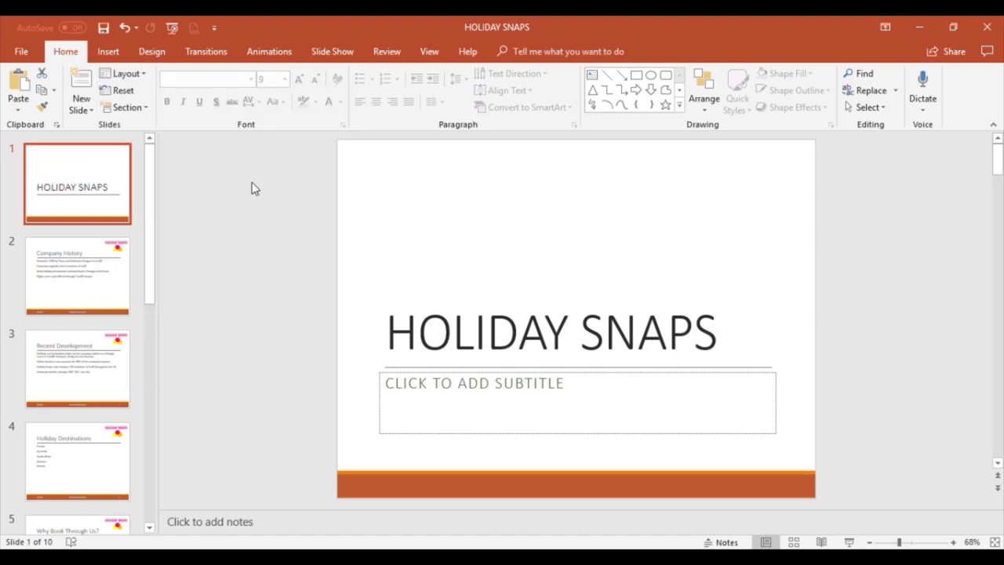
- In Slide Master, uncheck Hide Background Graphics on the Title Slide layout
{"action": "left_click", "coordinate": [429, 51]}
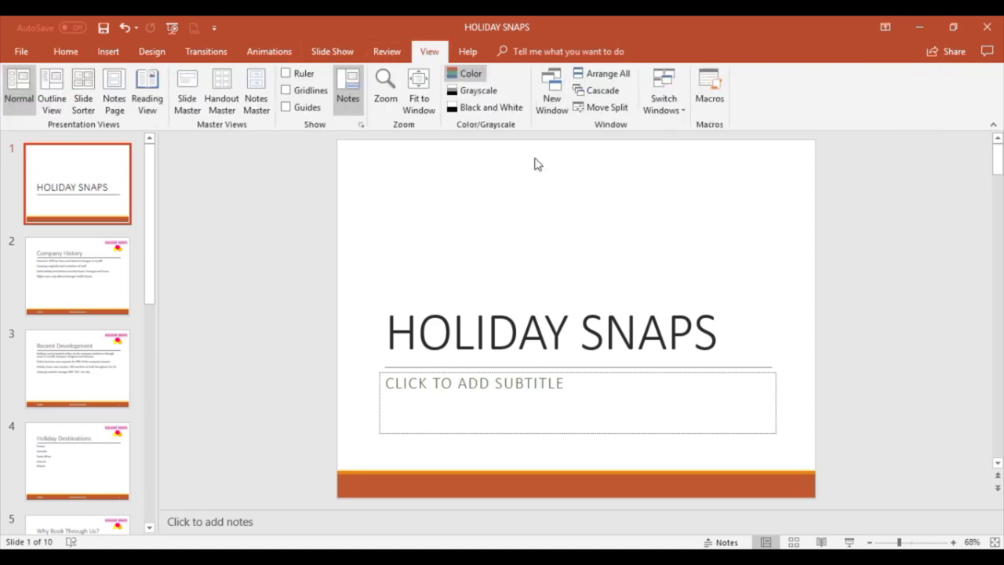
{"action": "left_click", "coordinate": [188, 90]}
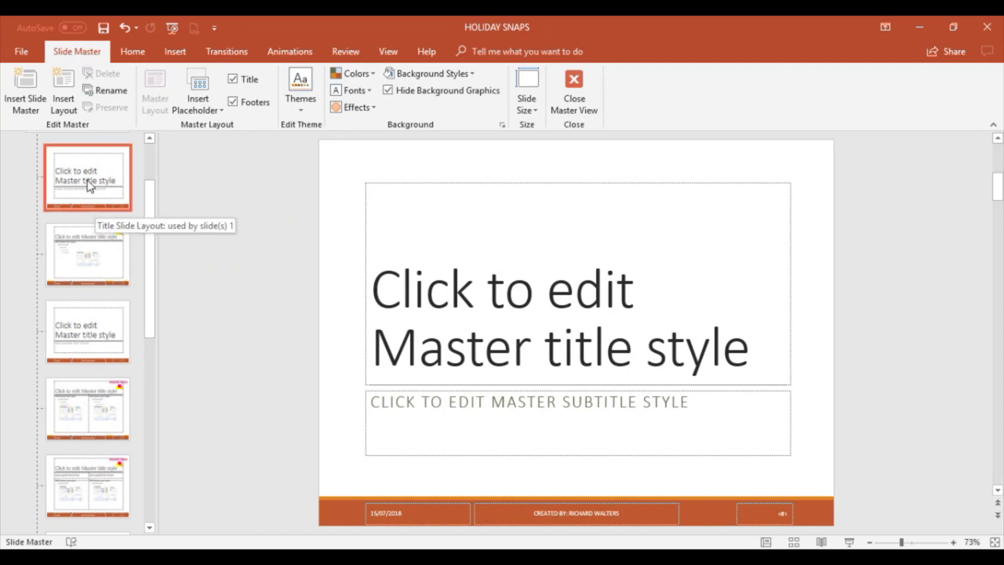
{"action": "scroll", "coordinate": [148, 217], "scroll_direction": "up", "scroll_amount": 2}
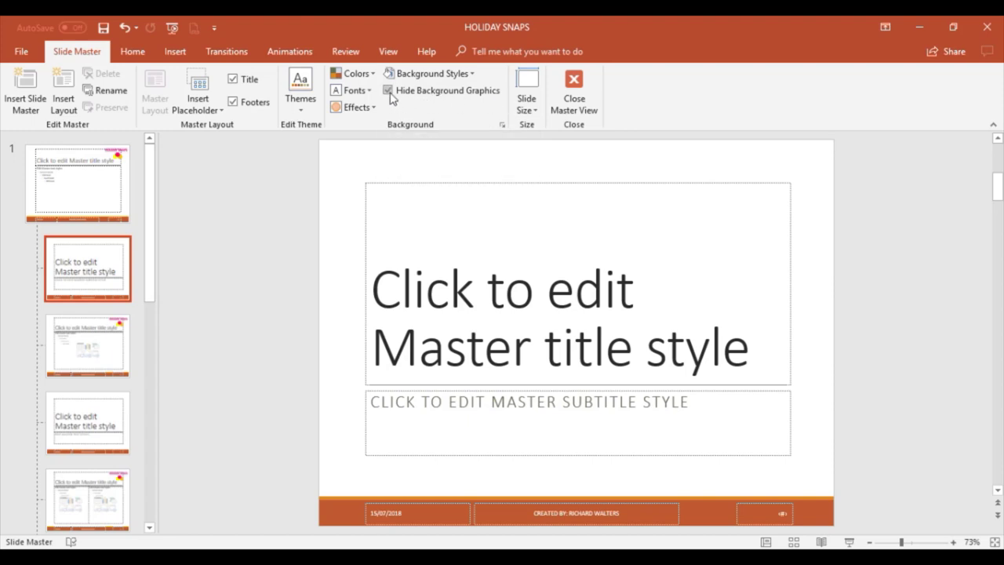
{"action": "left_click", "coordinate": [389, 92]}
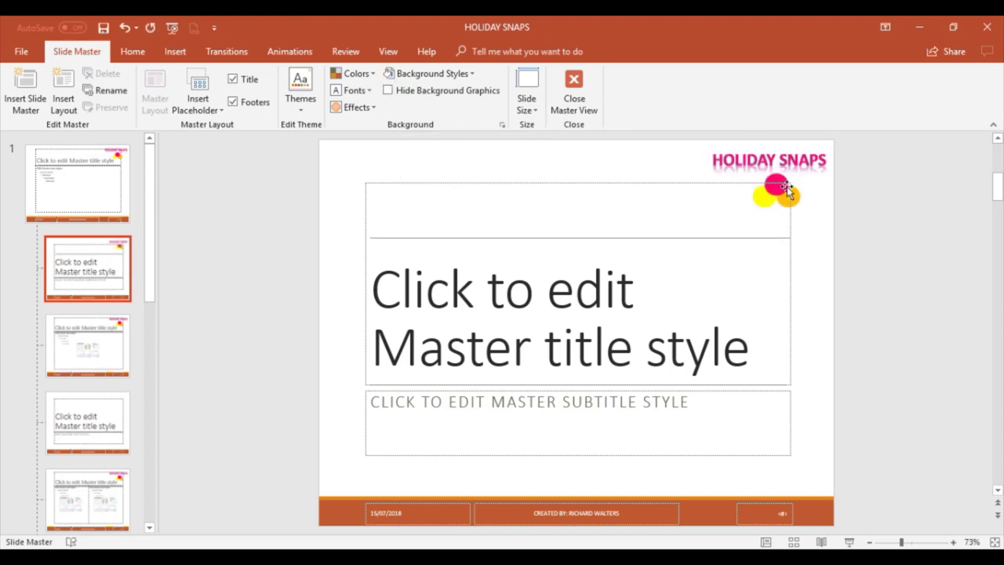
- Close Master View, scroll through all ten slides, and select slide 2, Company History
{"action": "left_click", "coordinate": [573, 84]}
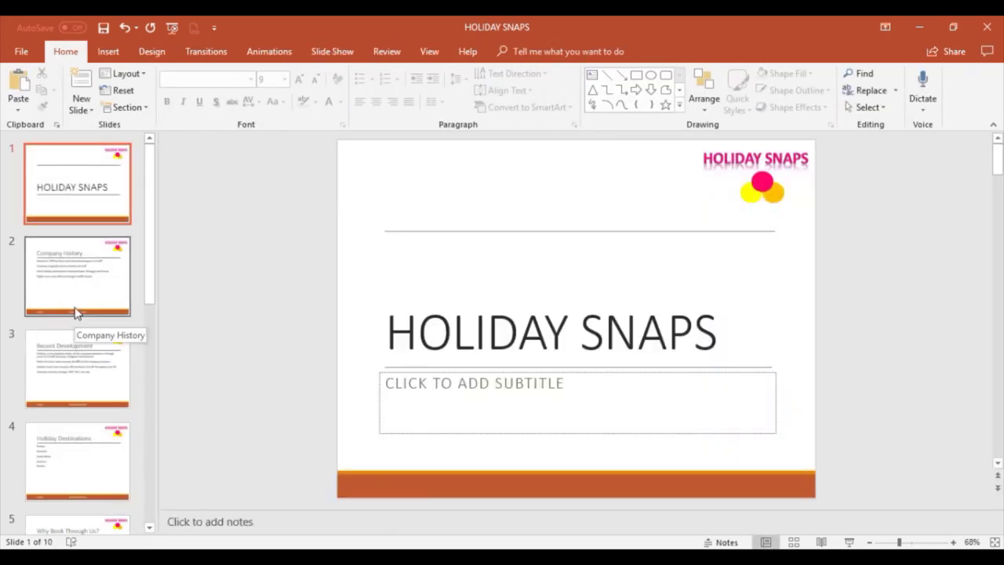
{"action": "scroll", "coordinate": [75, 312], "scroll_direction": "down", "scroll_amount": 8}
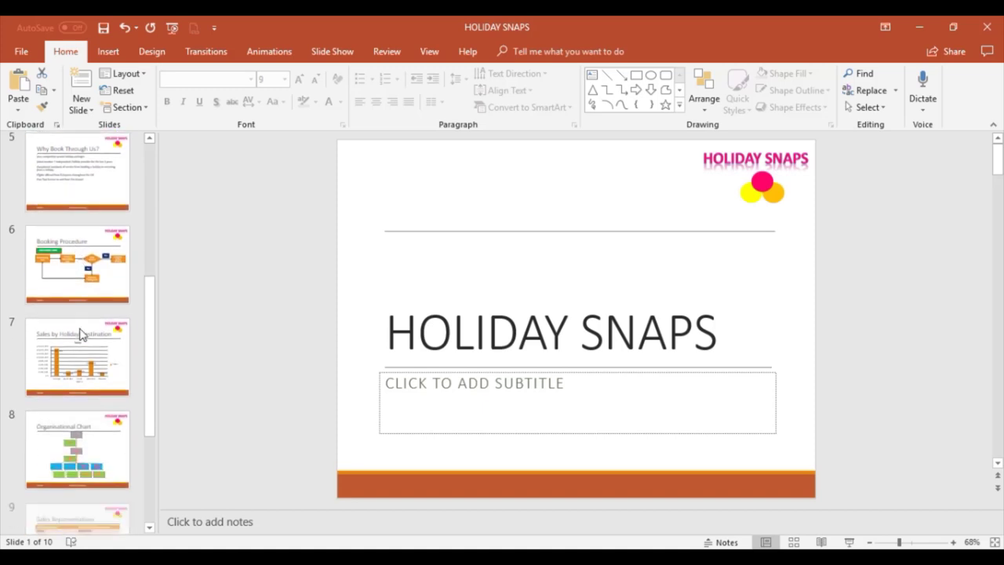
{"action": "scroll", "coordinate": [79, 333], "scroll_direction": "down", "scroll_amount": 3}
{"action": "scroll", "coordinate": [79, 331], "scroll_direction": "up", "scroll_amount": 5}
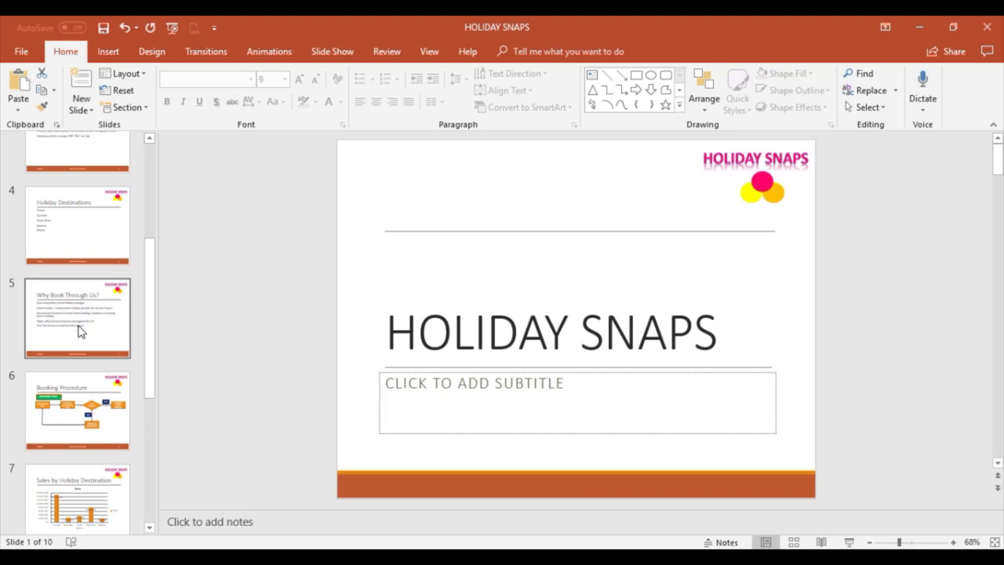
{"action": "scroll", "coordinate": [80, 331], "scroll_direction": "up", "scroll_amount": 5}
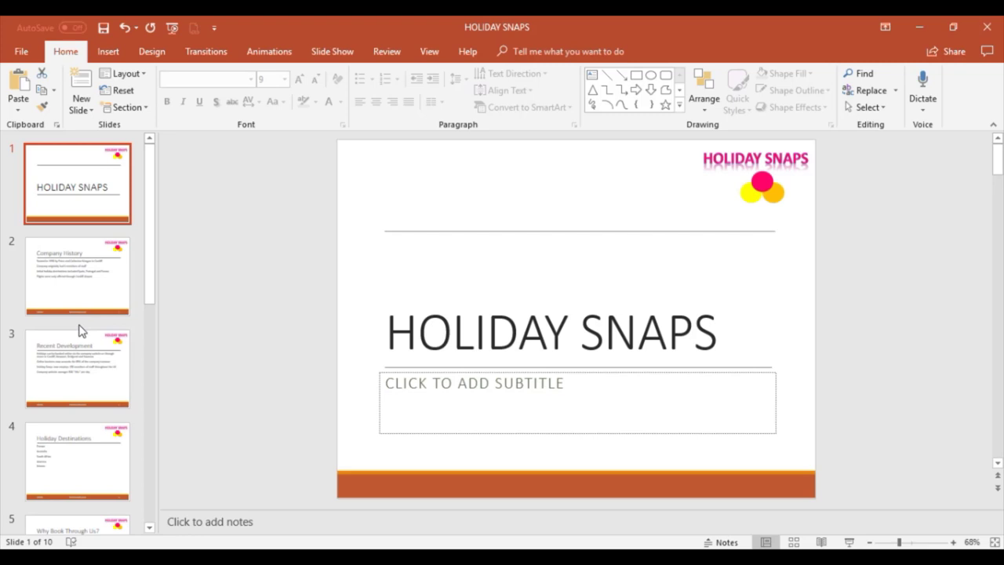
{"action": "left_click", "coordinate": [72, 206]}
{"action": "left_click", "coordinate": [120, 283]}
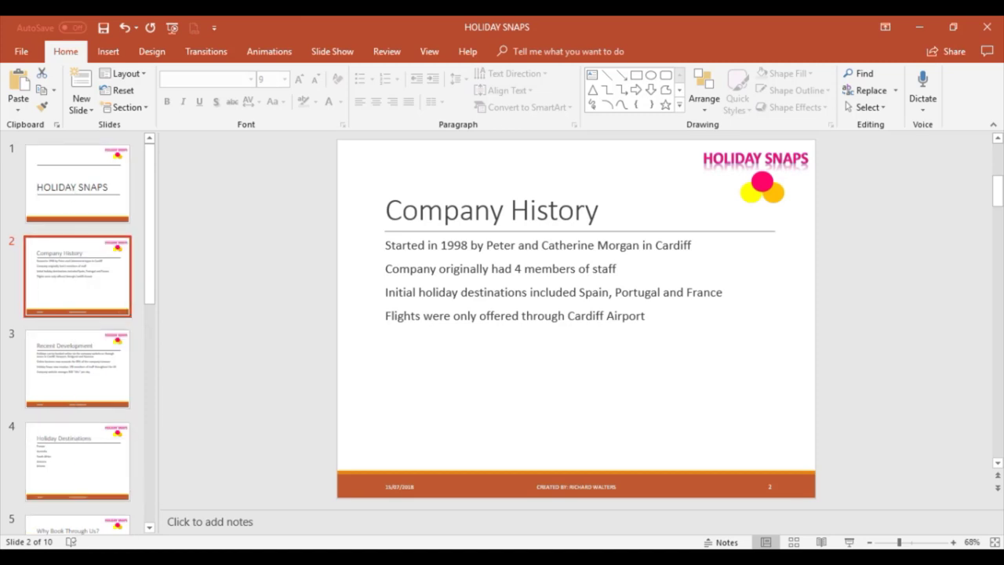
{"action": "left_click", "coordinate": [70, 206]}
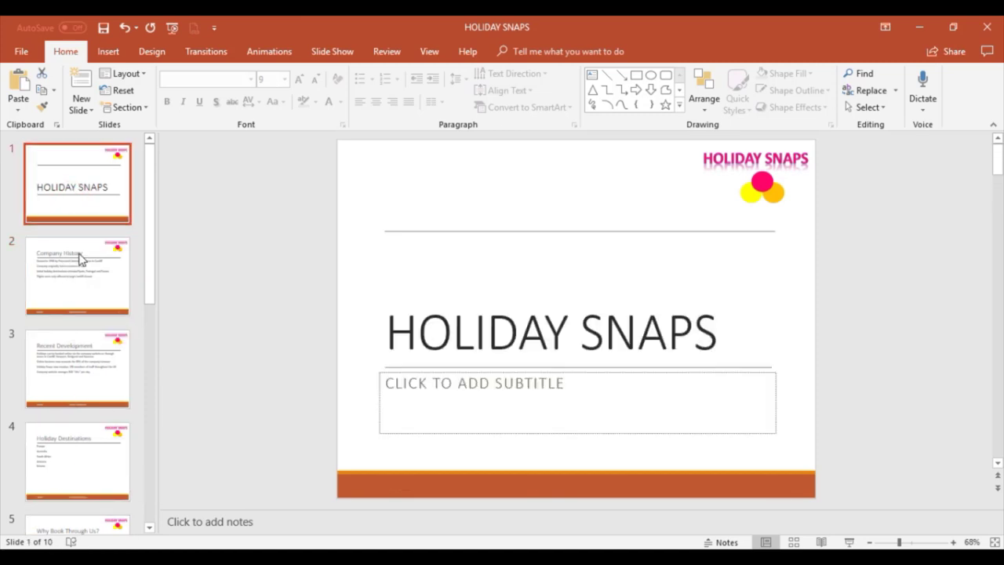
{"action": "left_click", "coordinate": [80, 258]}
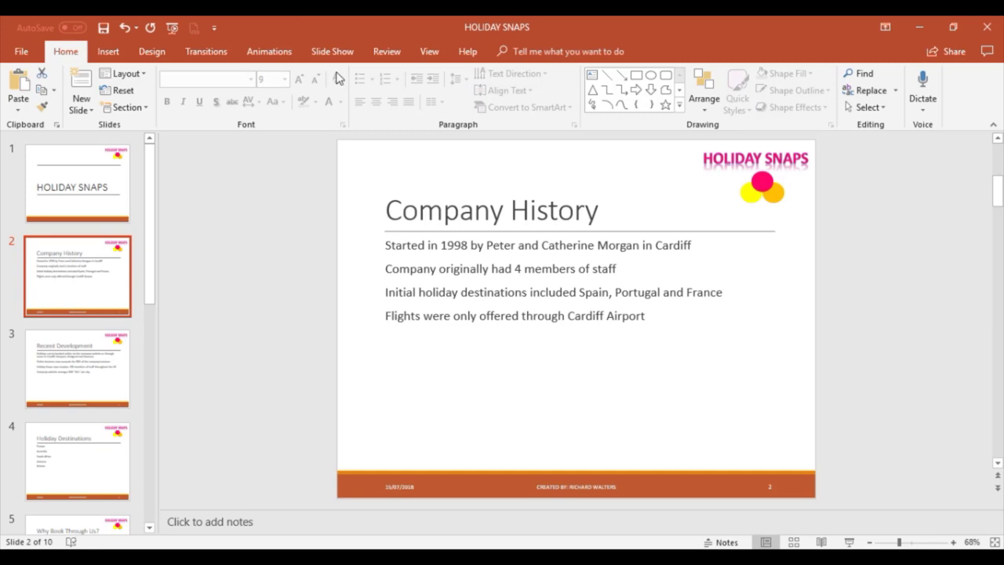
- Open Slide Master view, select the top-level master, then its title placeholder
{"action": "left_click", "coordinate": [429, 52]}
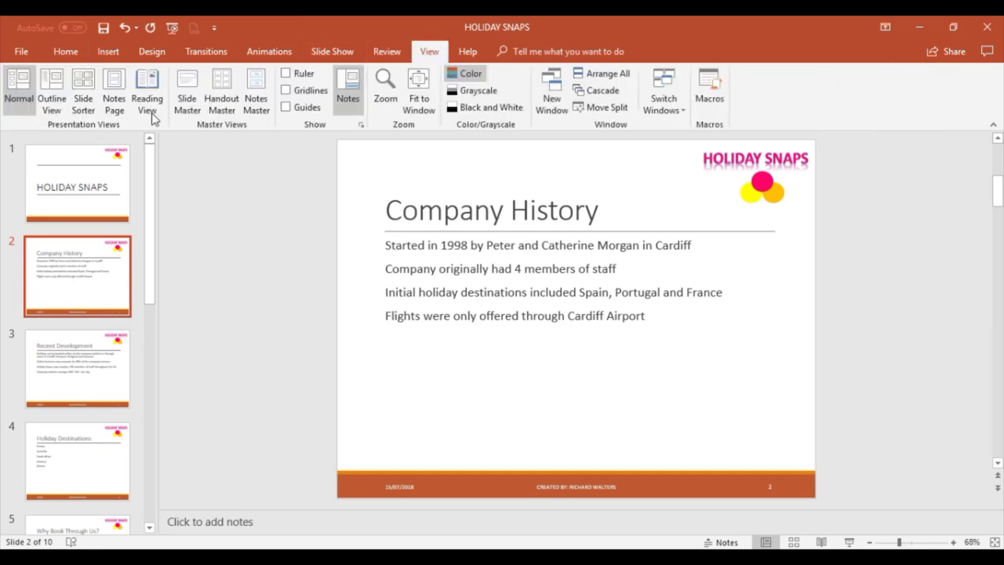
{"action": "left_click", "coordinate": [190, 87]}
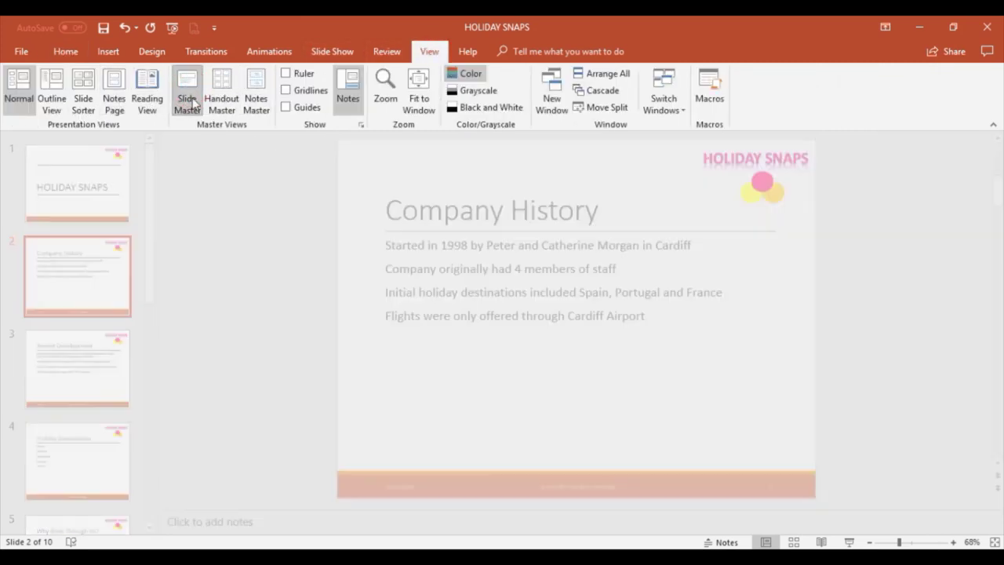
{"action": "left_click", "coordinate": [149, 251]}
{"action": "left_click_drag", "start_coordinate": [149, 251], "coordinate": [149, 163]}
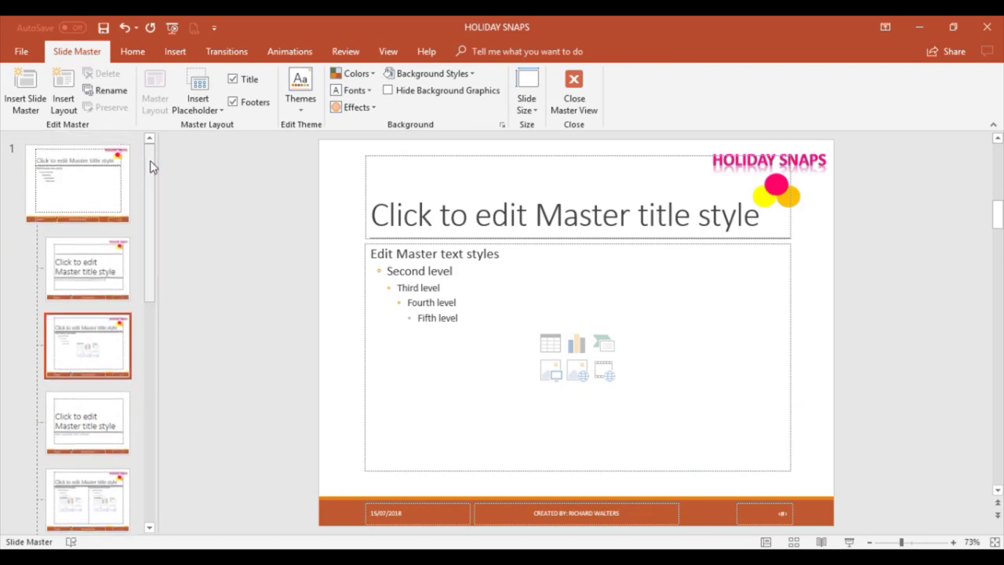
{"action": "left_click", "coordinate": [79, 177]}
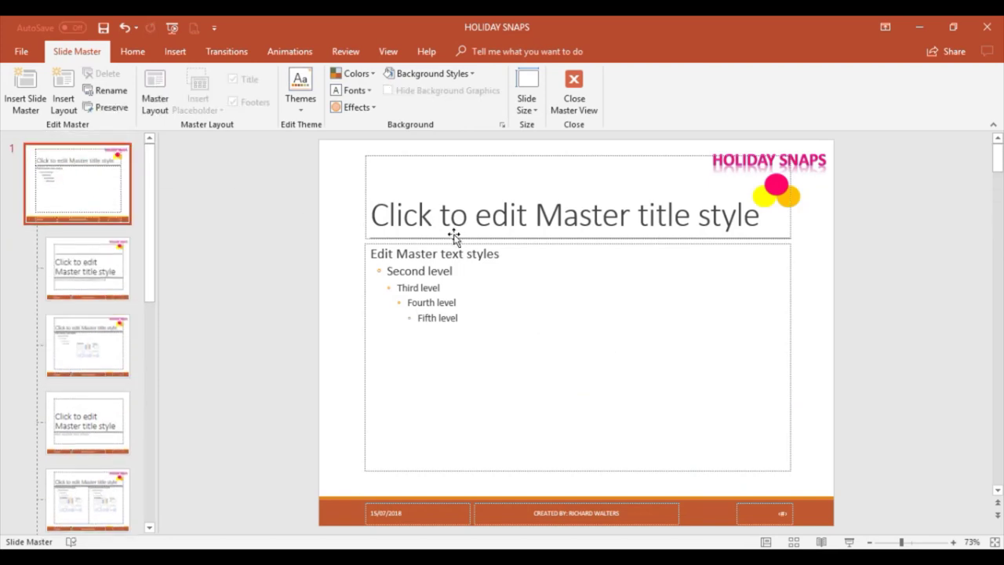
{"action": "left_click", "coordinate": [363, 179]}
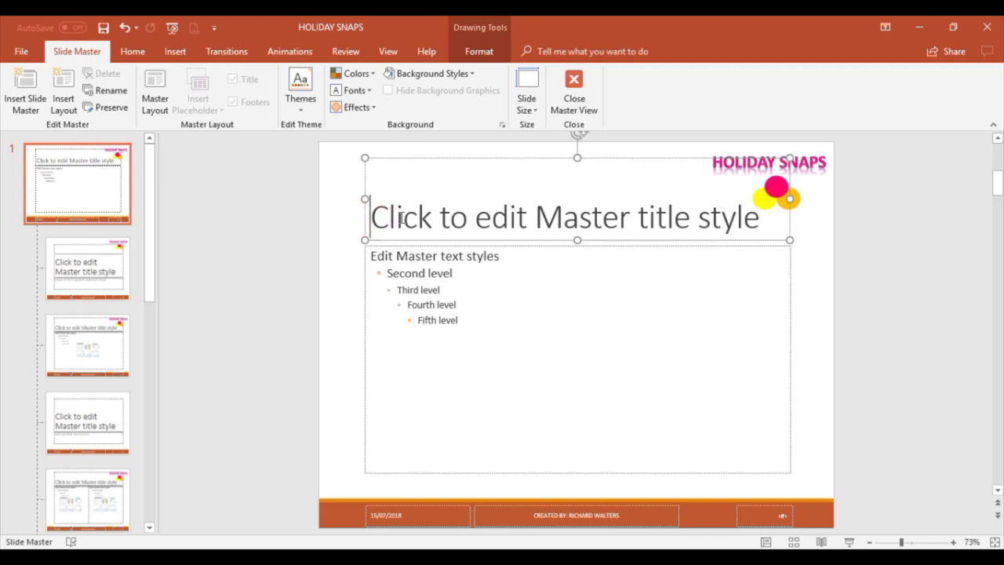
- Format the master title text as Bold with Text Shadow in Dark Blue
{"action": "left_click_drag", "start_coordinate": [373, 218], "coordinate": [765, 220]}
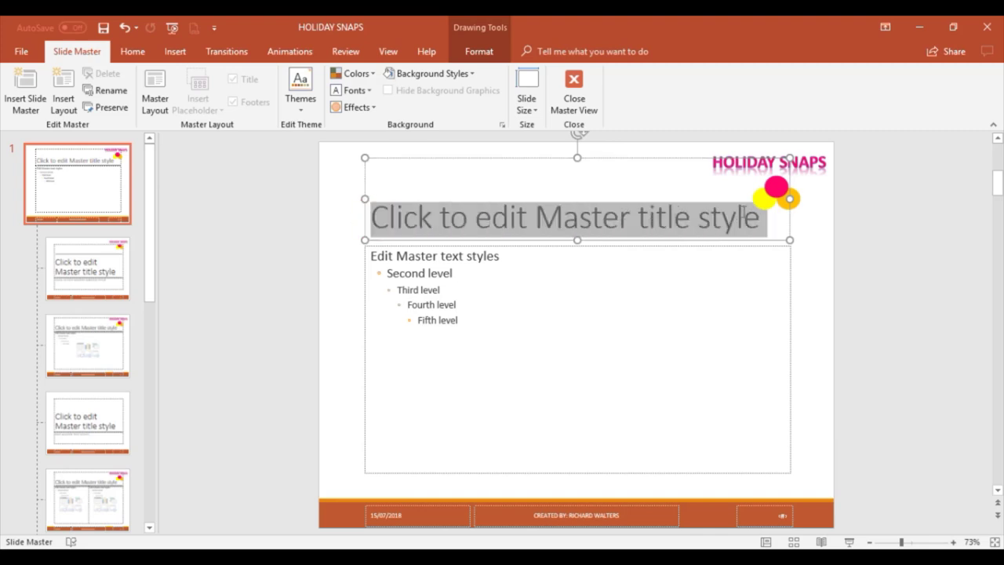
{"action": "left_click", "coordinate": [450, 195]}
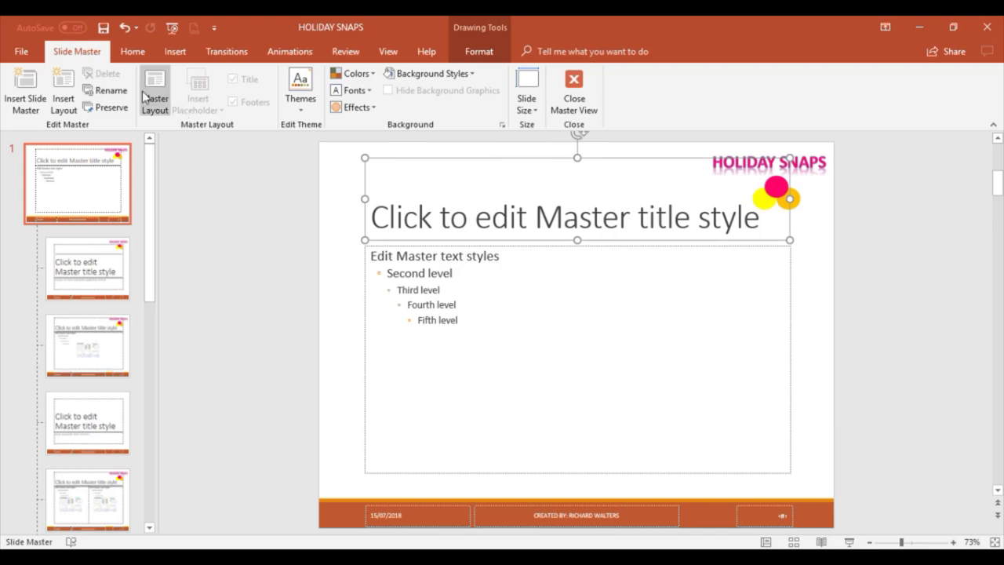
{"action": "left_click", "coordinate": [132, 52]}
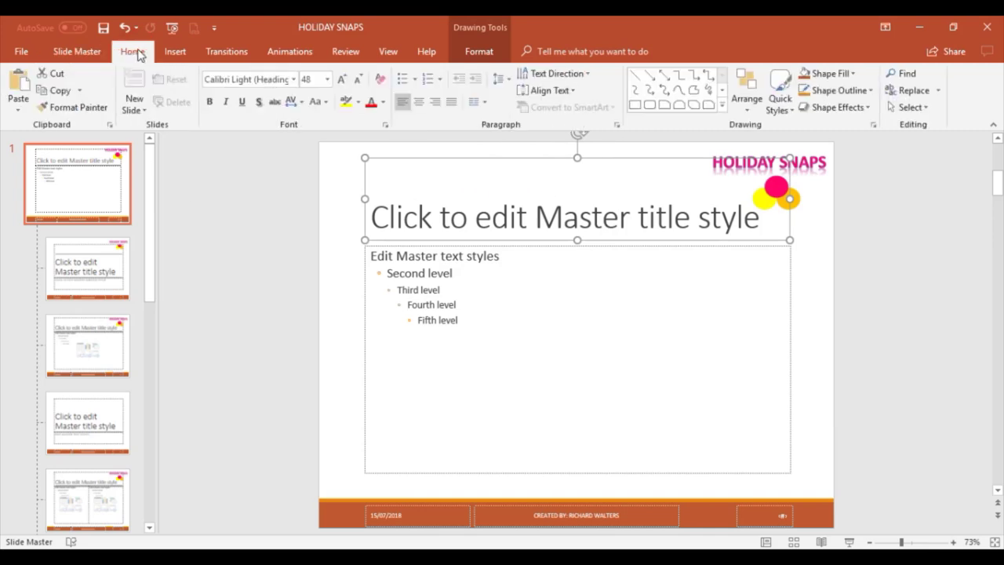
{"action": "left_click", "coordinate": [208, 105]}
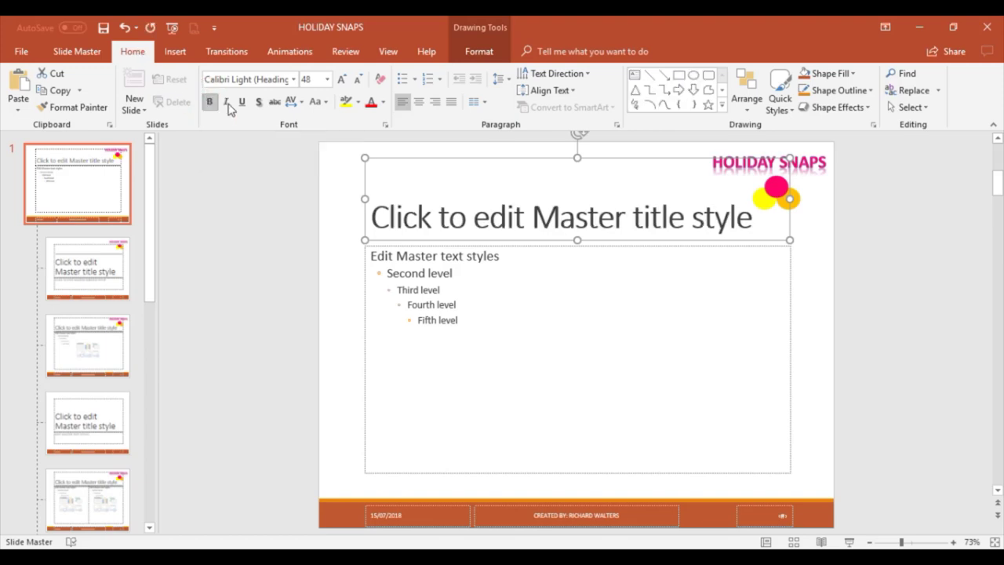
{"action": "left_click", "coordinate": [258, 105]}
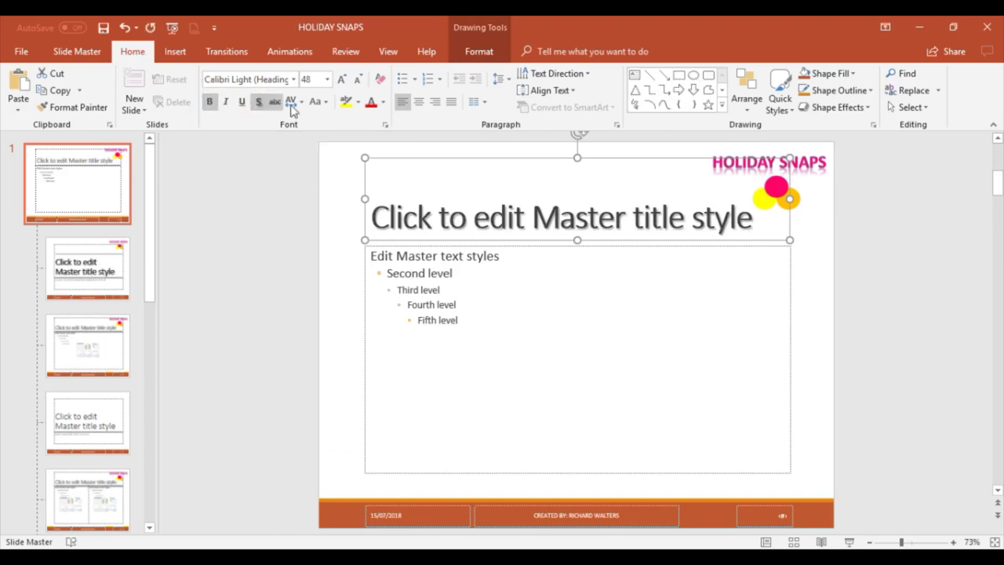
{"action": "left_click", "coordinate": [384, 102]}
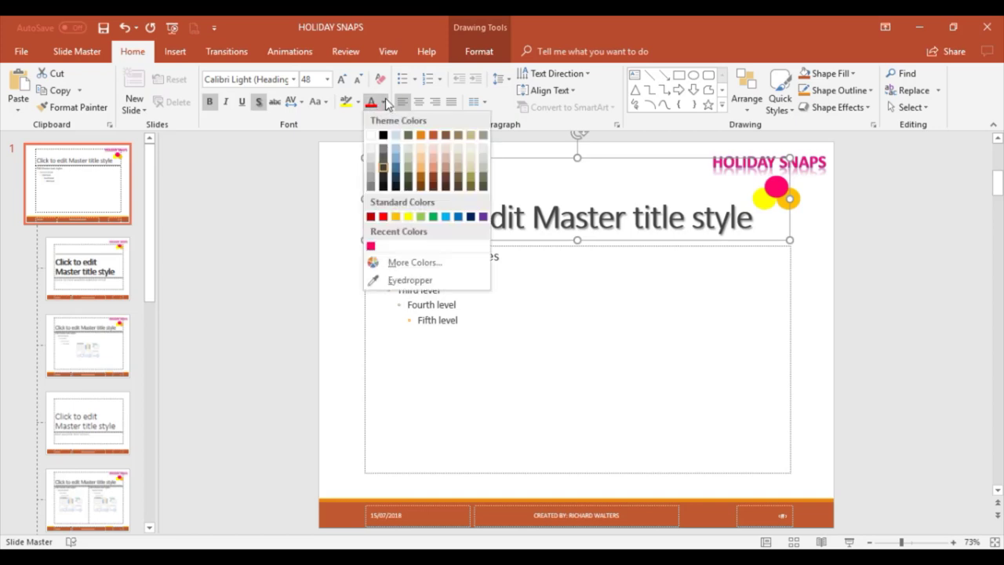
{"action": "left_click", "coordinate": [472, 218]}
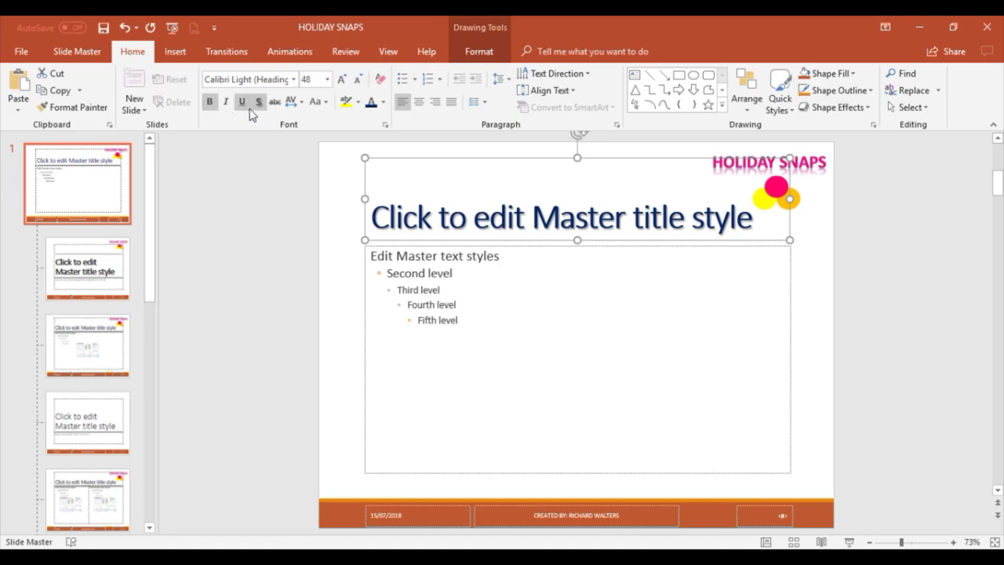
{"action": "left_click", "coordinate": [72, 54]}
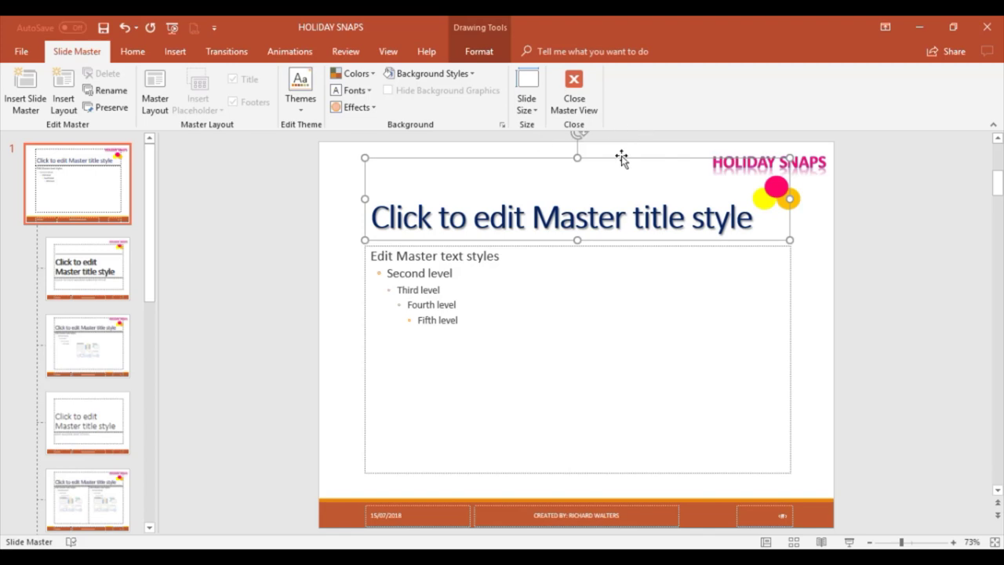
- Leave Slide Master view and review the title, Company History, Recent Development and Holiday Destinations slides
{"action": "left_click", "coordinate": [574, 93]}
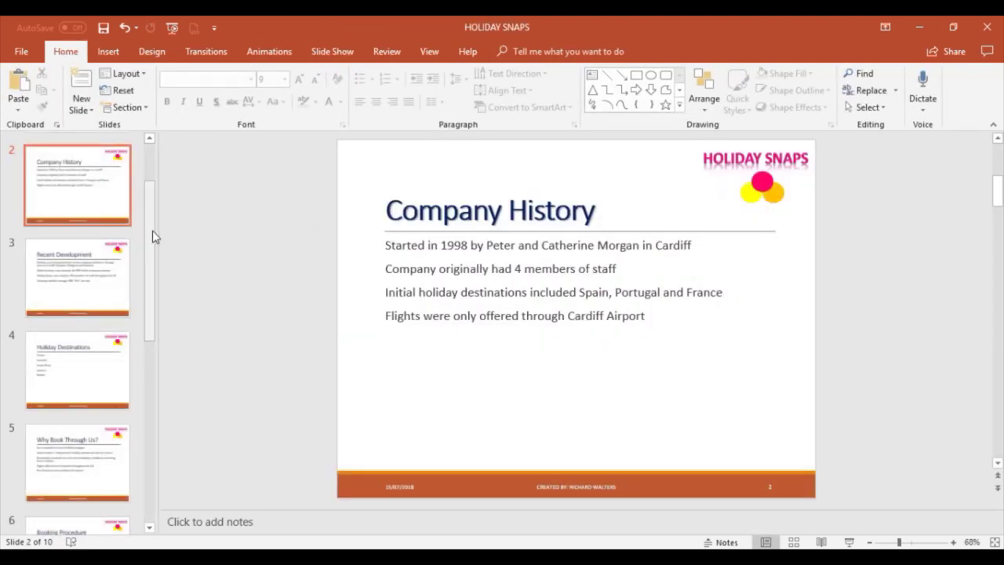
{"action": "left_click_drag", "start_coordinate": [154, 237], "coordinate": [148, 197]}
{"action": "left_click", "coordinate": [86, 197]}
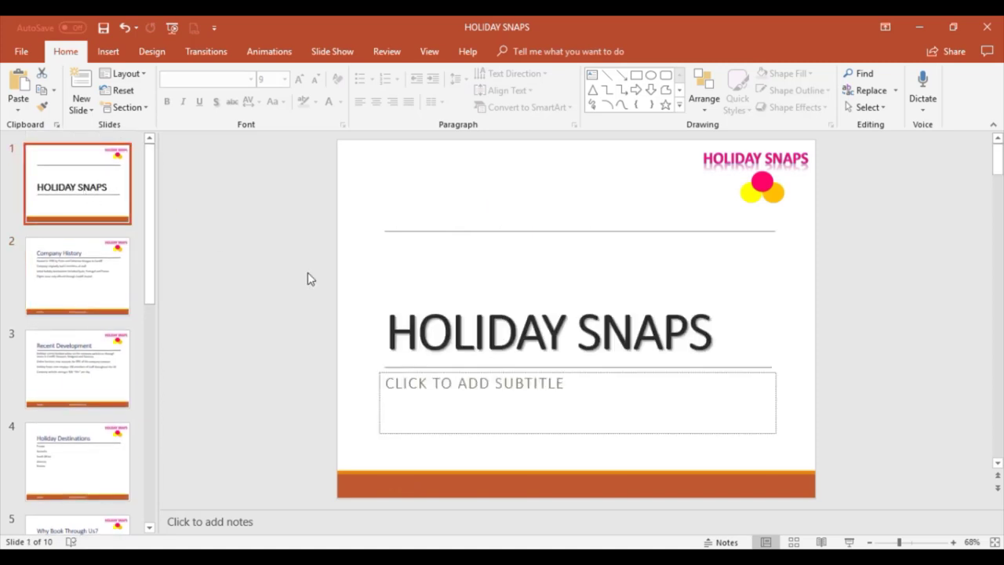
{"action": "left_click", "coordinate": [72, 313]}
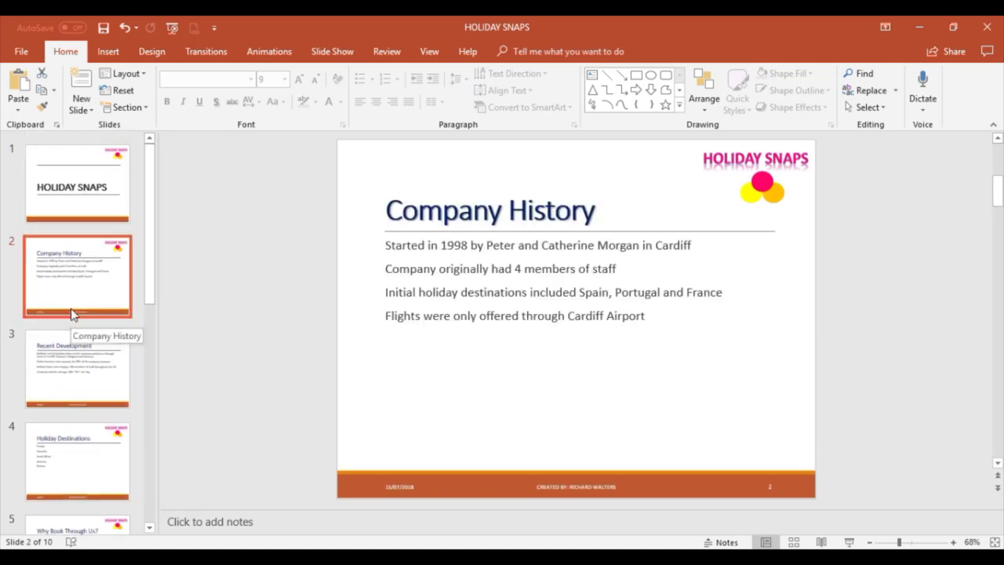
{"action": "left_click", "coordinate": [74, 362]}
{"action": "left_click", "coordinate": [68, 439]}
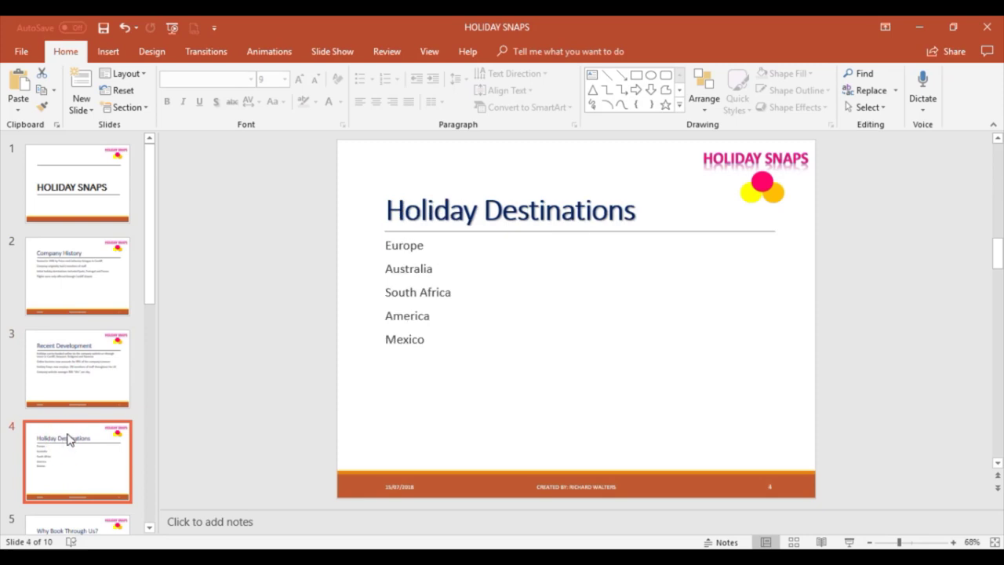
- Review the later slides through Sales Representatives, then go back to the HOLIDAY SNAPS title slide
{"action": "scroll", "coordinate": [69, 438], "scroll_direction": "down", "scroll_amount": 3}
{"action": "left_click", "coordinate": [78, 414]}
{"action": "left_click", "coordinate": [81, 445]}
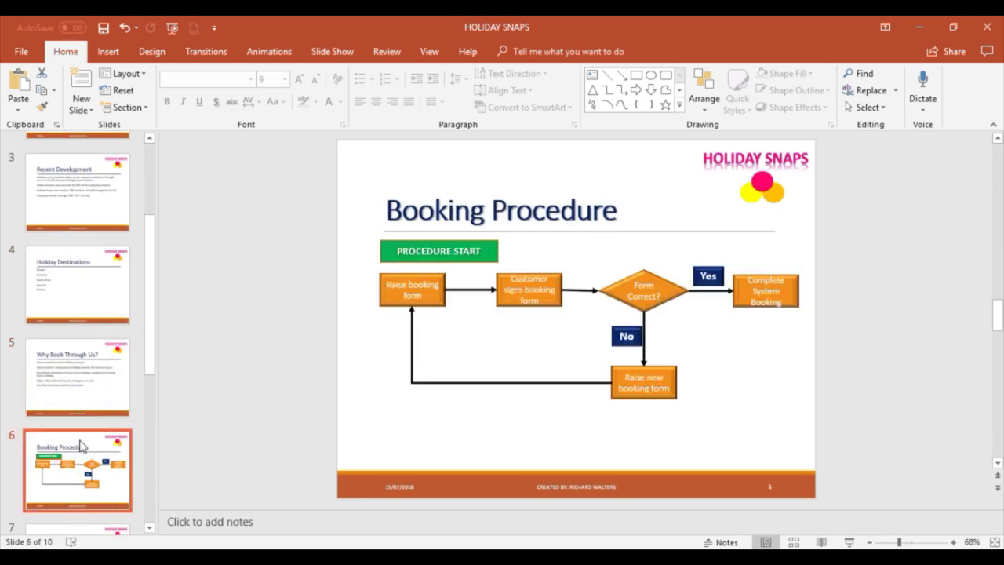
{"action": "scroll", "coordinate": [82, 446], "scroll_direction": "down", "scroll_amount": 3}
{"action": "left_click", "coordinate": [81, 444]}
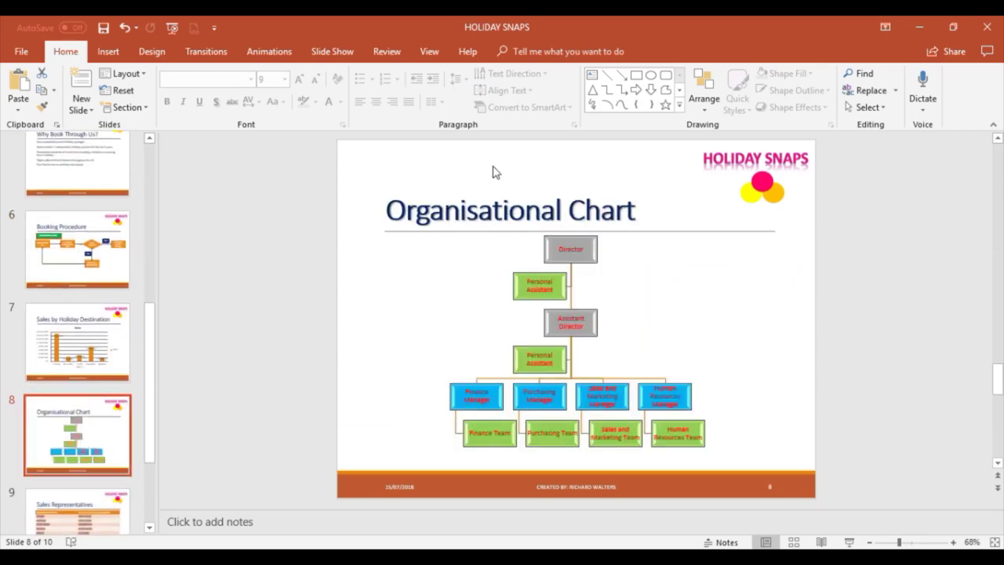
{"action": "left_click", "coordinate": [69, 337]}
{"action": "left_click", "coordinate": [69, 432]}
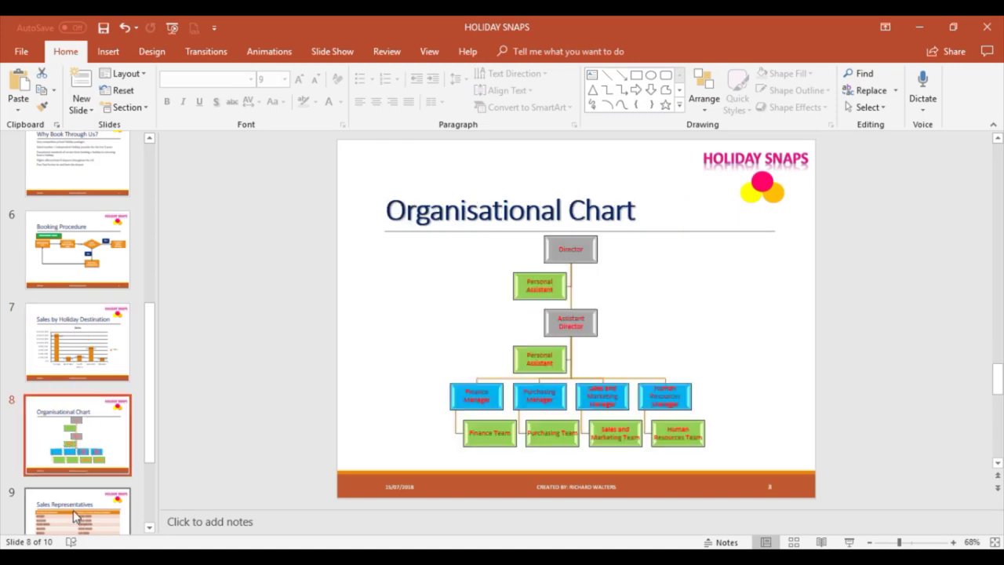
{"action": "left_click", "coordinate": [76, 515]}
{"action": "scroll", "coordinate": [99, 435], "scroll_direction": "up", "scroll_amount": 10}
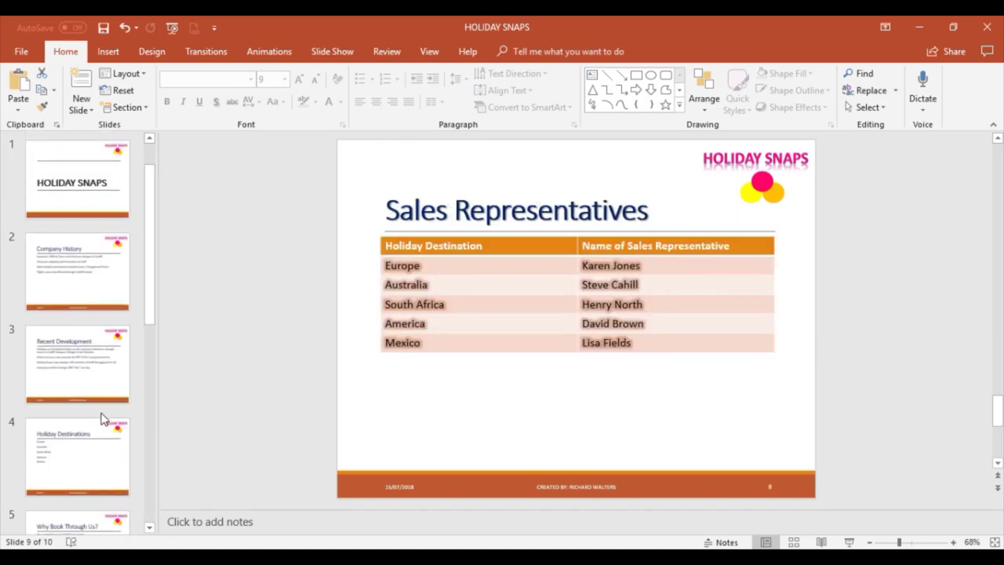
{"action": "left_click", "coordinate": [65, 188]}
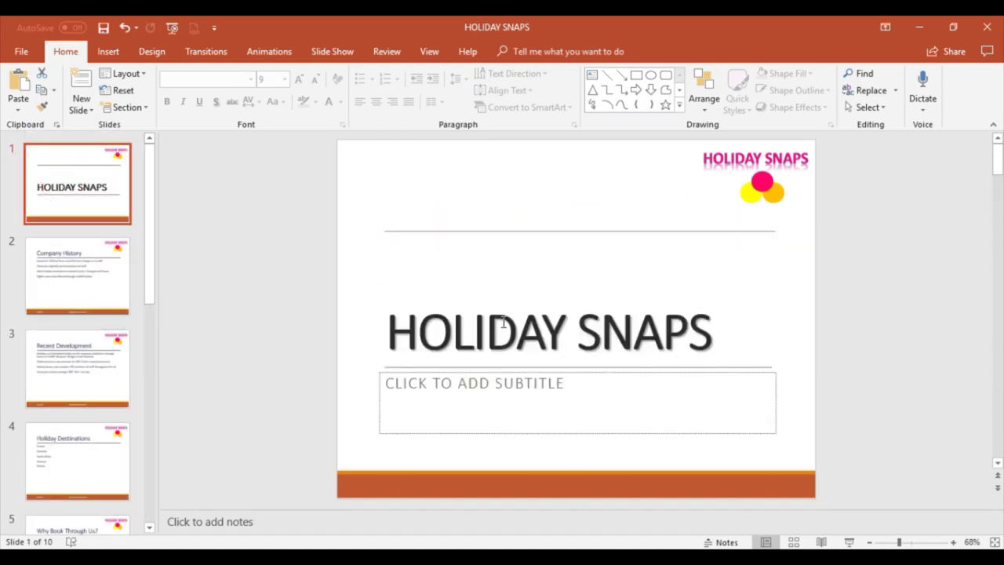
- Reopen Slide Master and select the title placeholder on the top master slide
{"action": "left_click", "coordinate": [430, 51]}
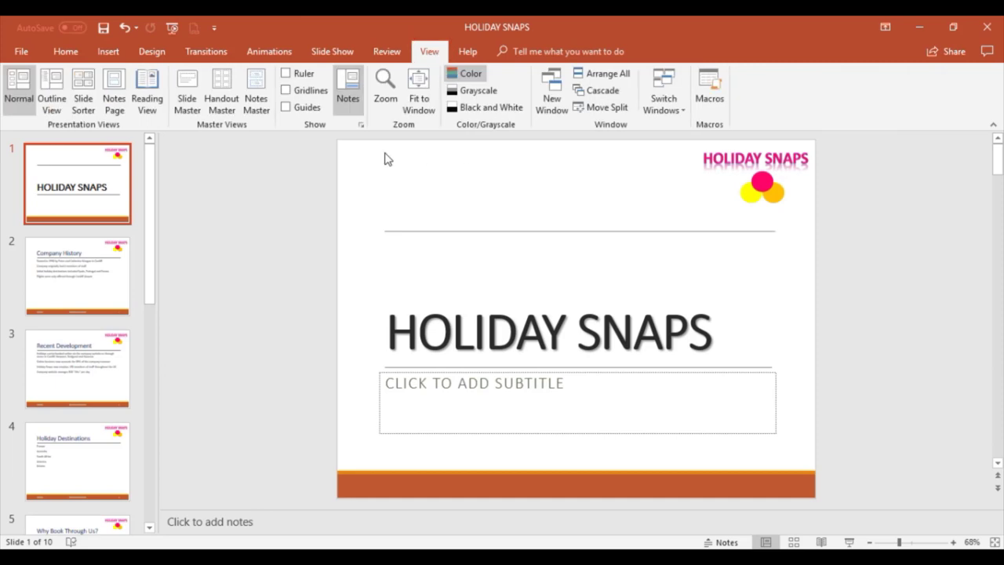
{"action": "left_click", "coordinate": [188, 98]}
{"action": "left_click", "coordinate": [72, 243]}
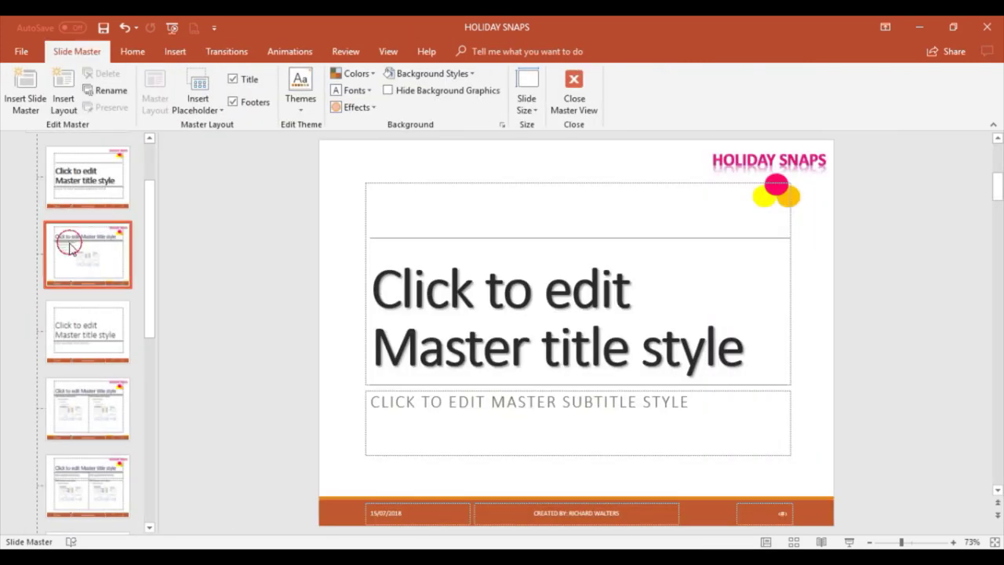
{"action": "left_click", "coordinate": [79, 188]}
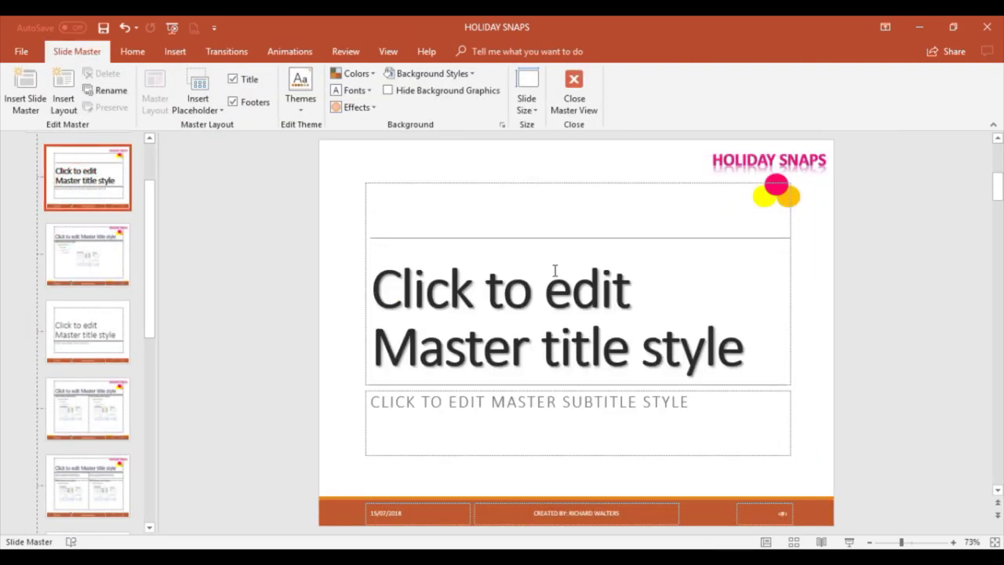
{"action": "left_click", "coordinate": [489, 243]}
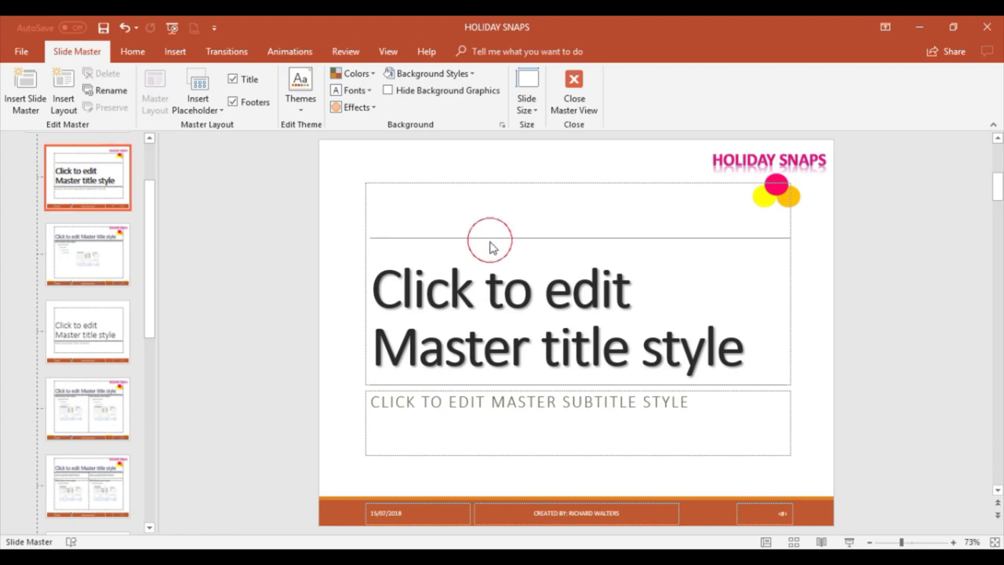
{"action": "left_click", "coordinate": [390, 296]}
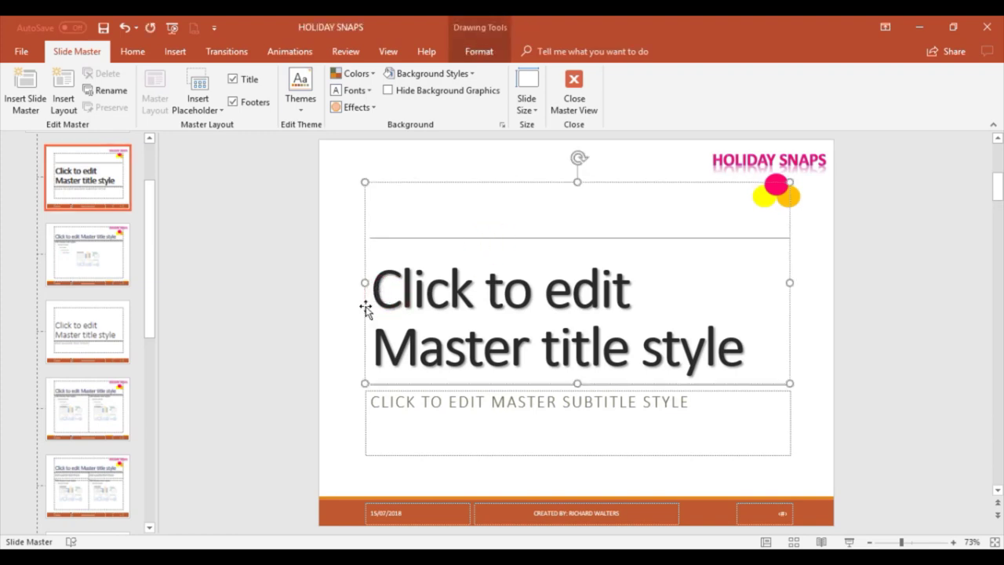
{"action": "left_click", "coordinate": [366, 306]}
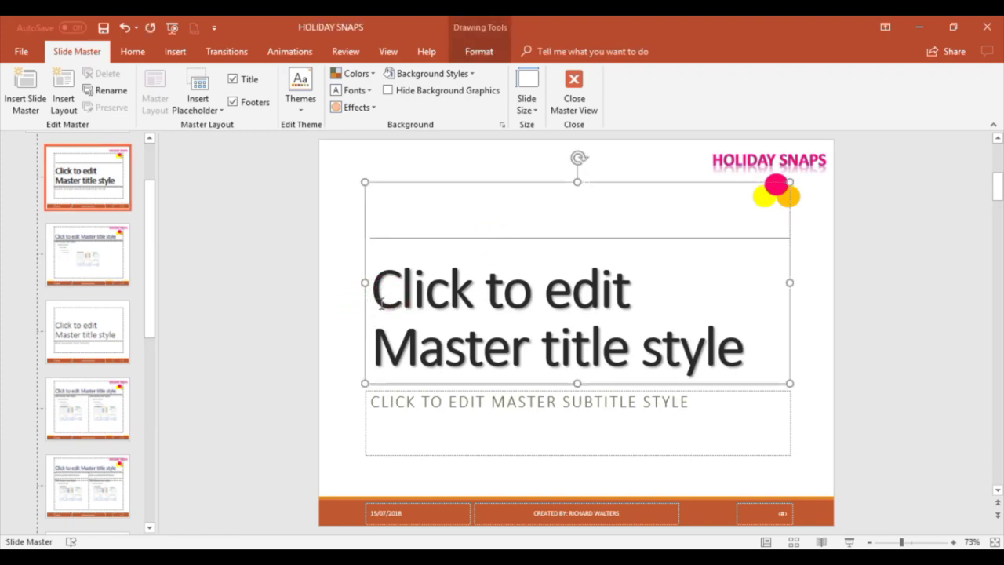
- Set the master title font color to Dark Blue
{"action": "left_click", "coordinate": [134, 51]}
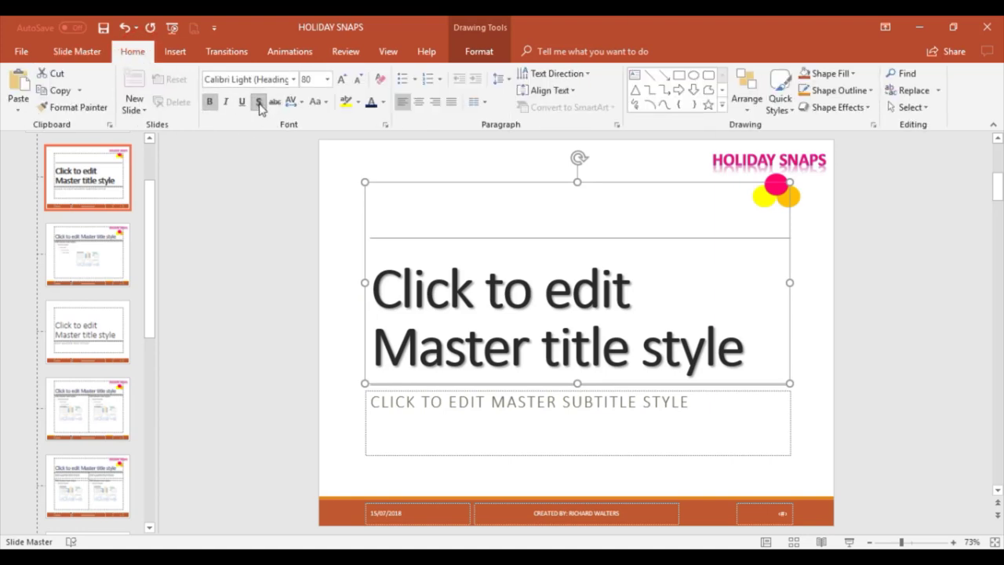
{"action": "left_click", "coordinate": [384, 103]}
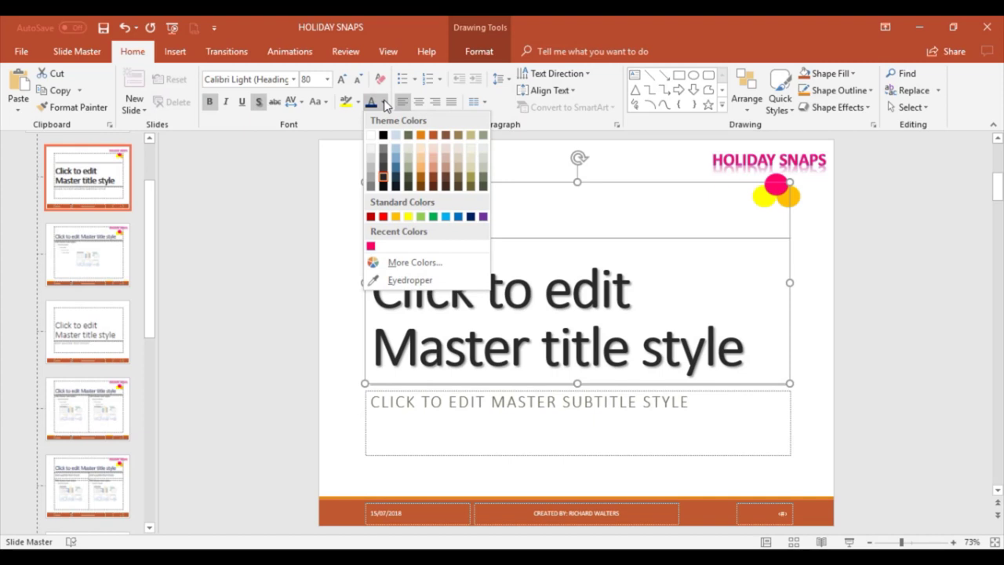
{"action": "left_click", "coordinate": [469, 216]}
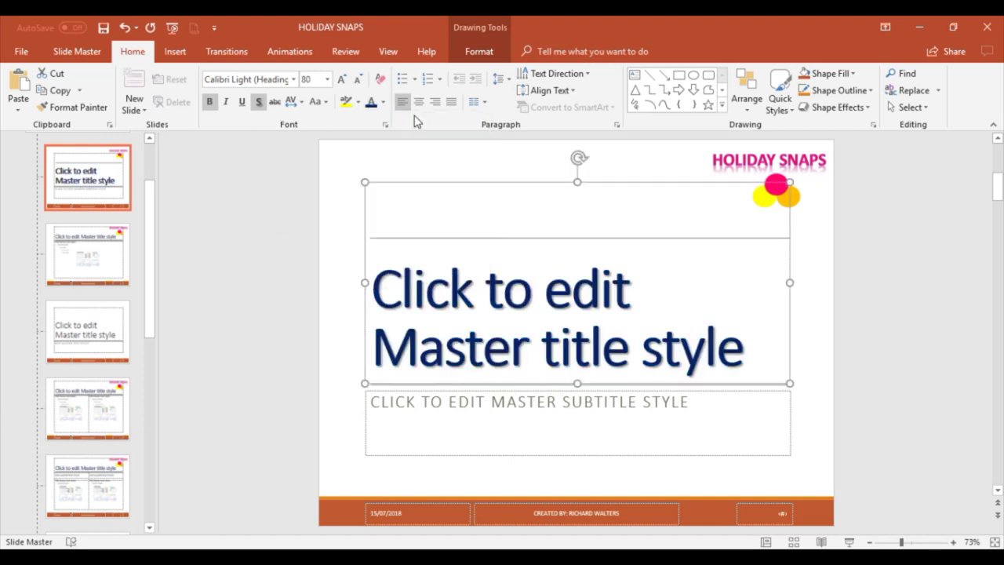
{"action": "left_click", "coordinate": [77, 51]}
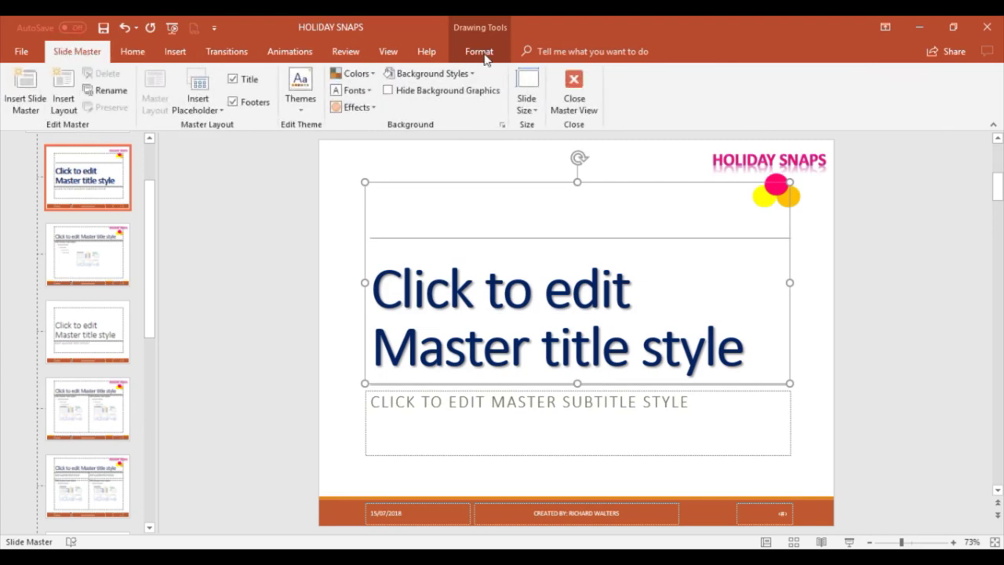
- Close Master View and check the title, Company History, Recent Development and Holiday Destinations slides
{"action": "left_click", "coordinate": [573, 88]}
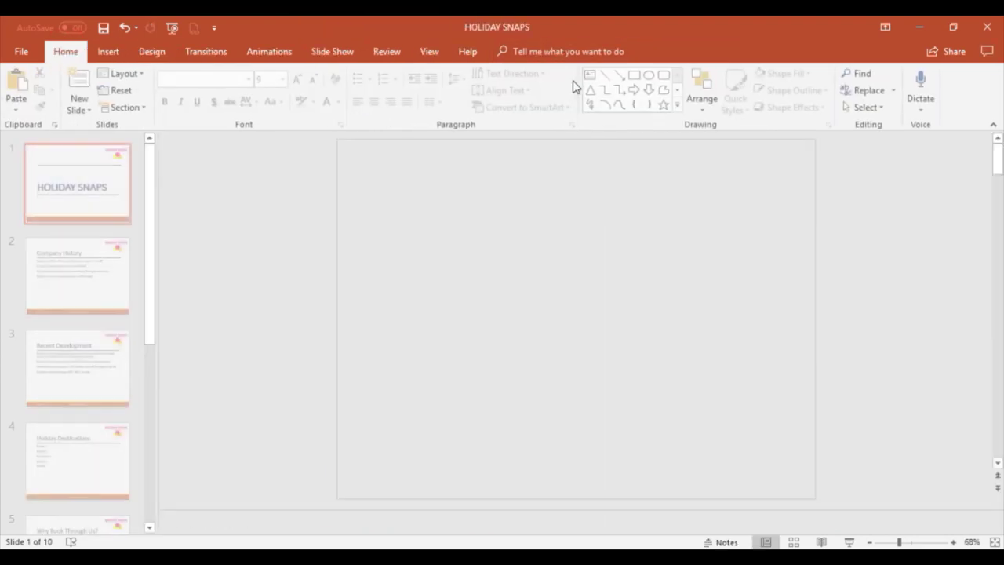
{"action": "left_click", "coordinate": [70, 229]}
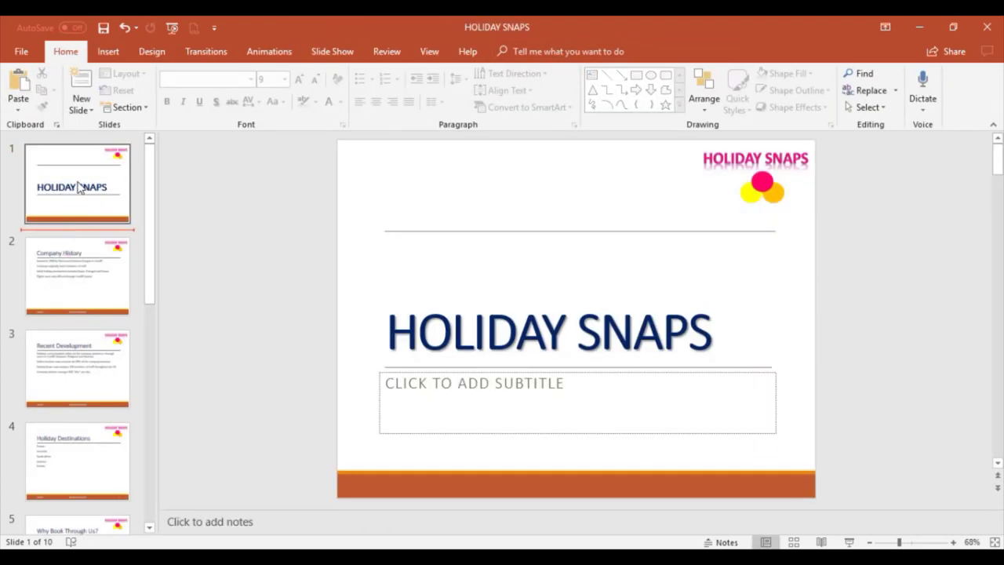
{"action": "left_click", "coordinate": [79, 187]}
{"action": "left_click", "coordinate": [76, 259]}
{"action": "left_click", "coordinate": [69, 359]}
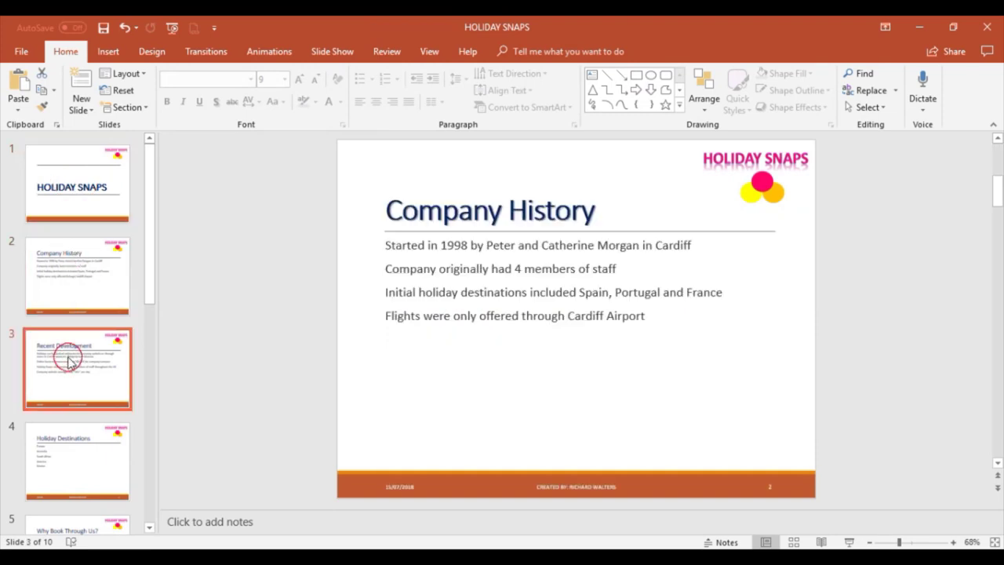
{"action": "left_click", "coordinate": [83, 447]}
- Check the Why Book Through Us? through Signing Off slides for dark blue titles
{"action": "scroll", "coordinate": [84, 433], "scroll_direction": "down", "scroll_amount": 2}
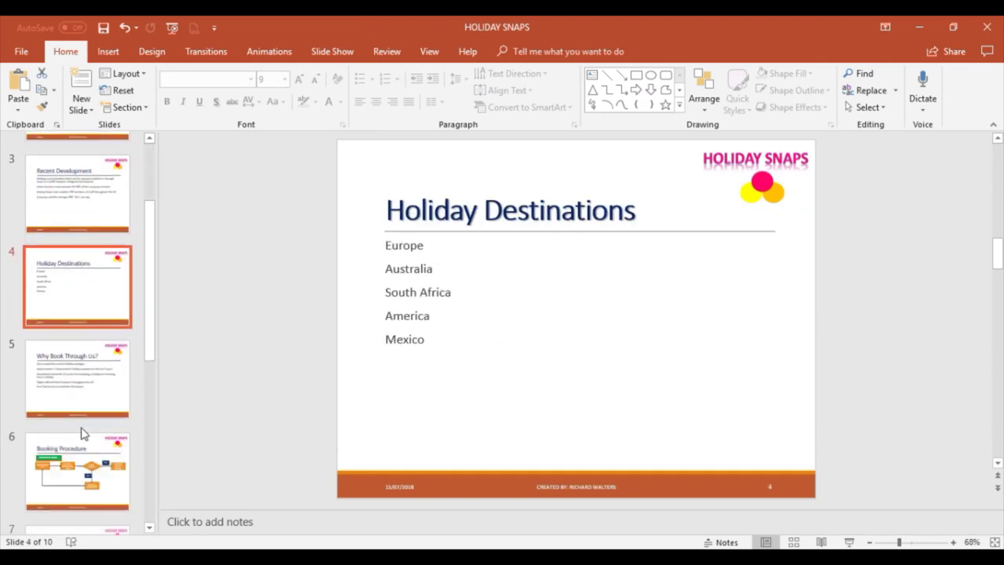
{"action": "left_click", "coordinate": [78, 385]}
{"action": "left_click", "coordinate": [85, 458]}
{"action": "scroll", "coordinate": [93, 382], "scroll_direction": "down", "scroll_amount": 2}
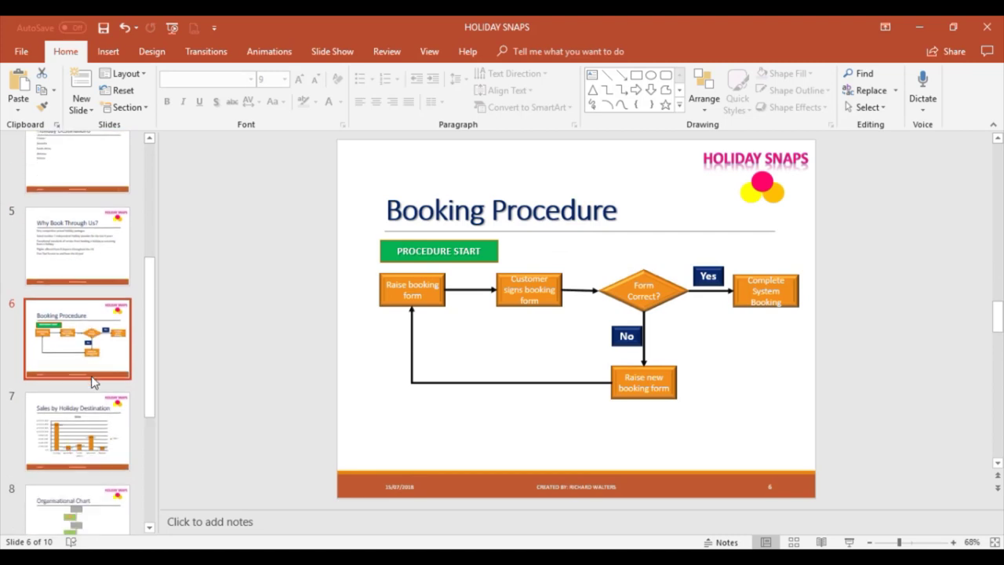
{"action": "left_click", "coordinate": [78, 427]}
{"action": "left_click", "coordinate": [74, 505]}
{"action": "scroll", "coordinate": [76, 415], "scroll_direction": "down", "scroll_amount": 2}
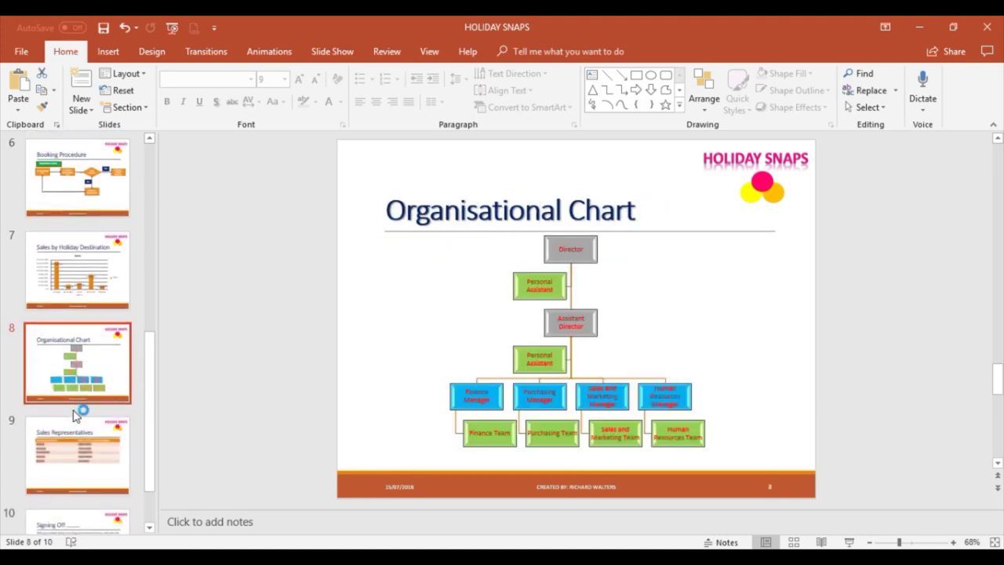
{"action": "left_click", "coordinate": [77, 477]}
{"action": "left_click", "coordinate": [78, 518]}
- Scroll back up and reselect the HOLIDAY SNAPS title slide
{"action": "scroll", "coordinate": [88, 414], "scroll_direction": "down", "scroll_amount": 2}
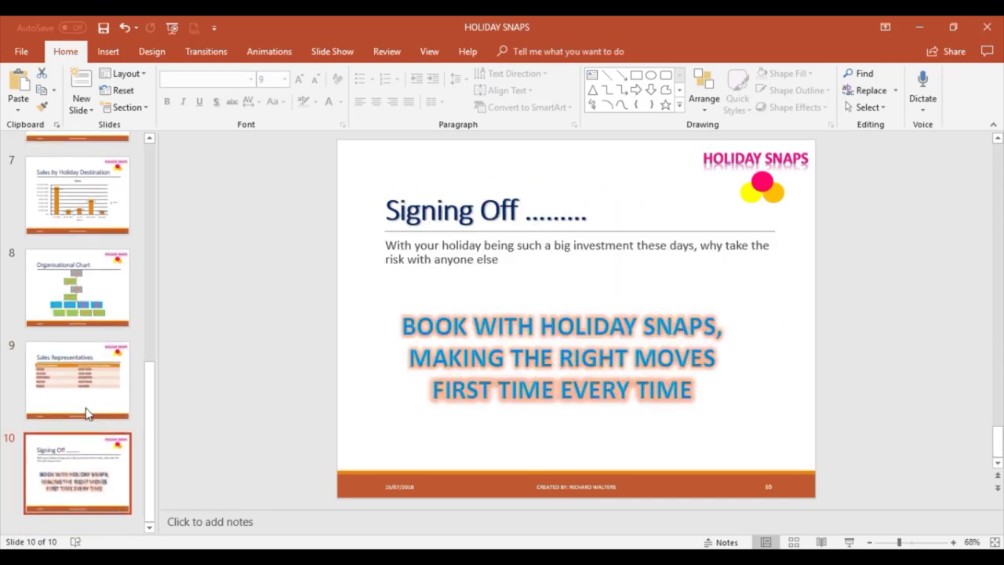
{"action": "scroll", "coordinate": [72, 349], "scroll_direction": "up", "scroll_amount": 3}
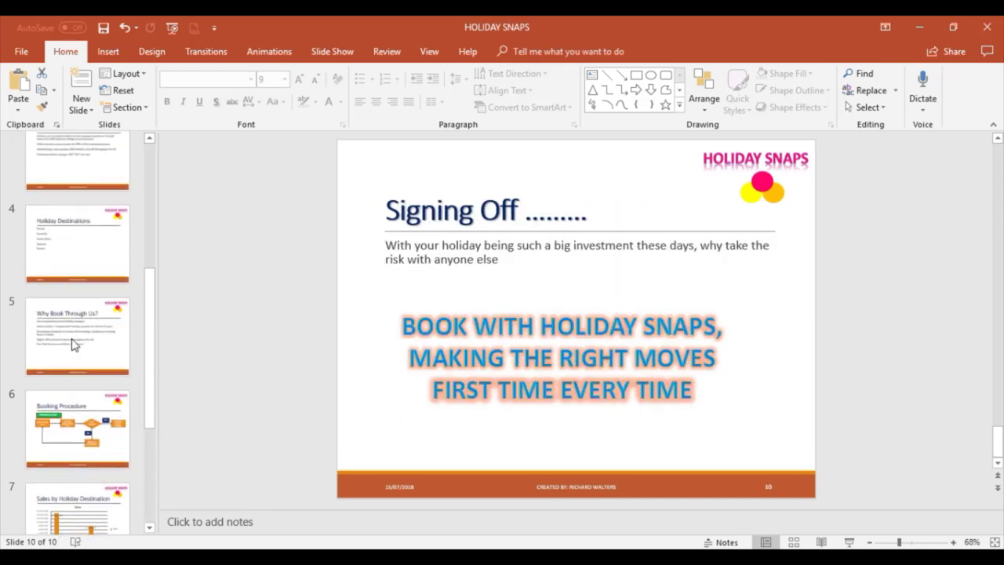
{"action": "scroll", "coordinate": [75, 337], "scroll_direction": "up", "scroll_amount": 3}
{"action": "left_click", "coordinate": [73, 196]}
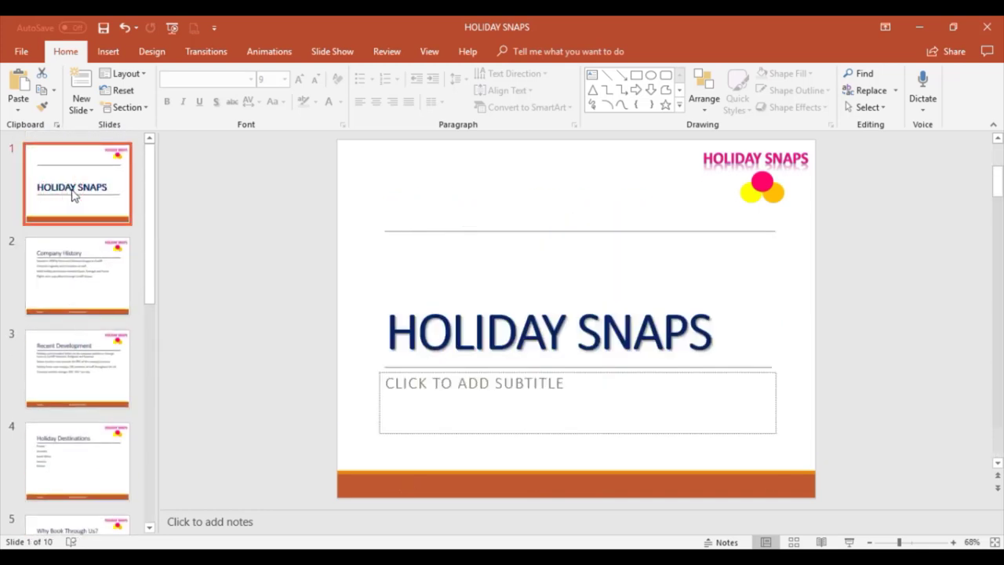